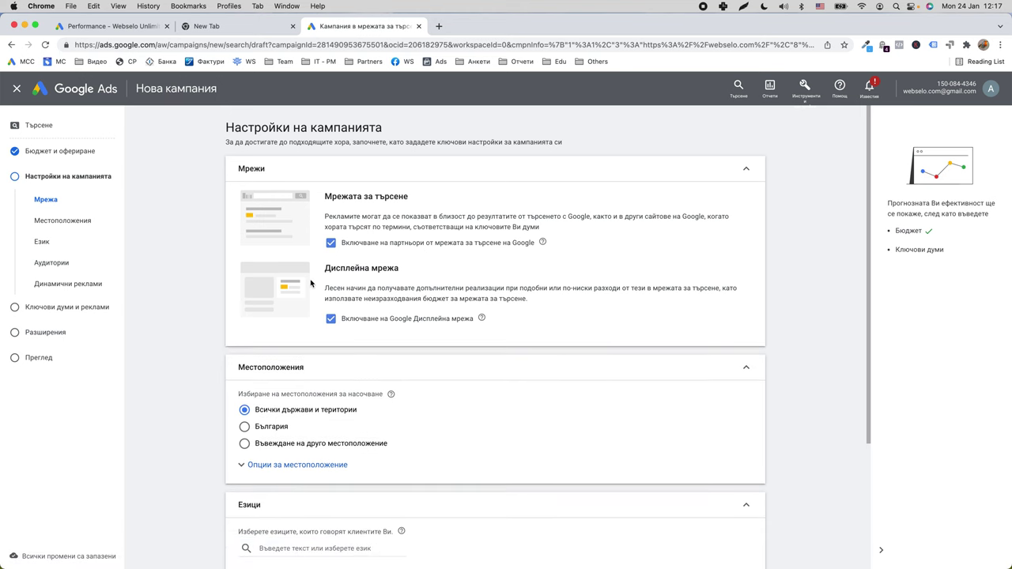
- Target България and restrict the location option to Присъствие: people in or regularly in the targeted locations
{"action": "left_click", "coordinate": [325, 465]}
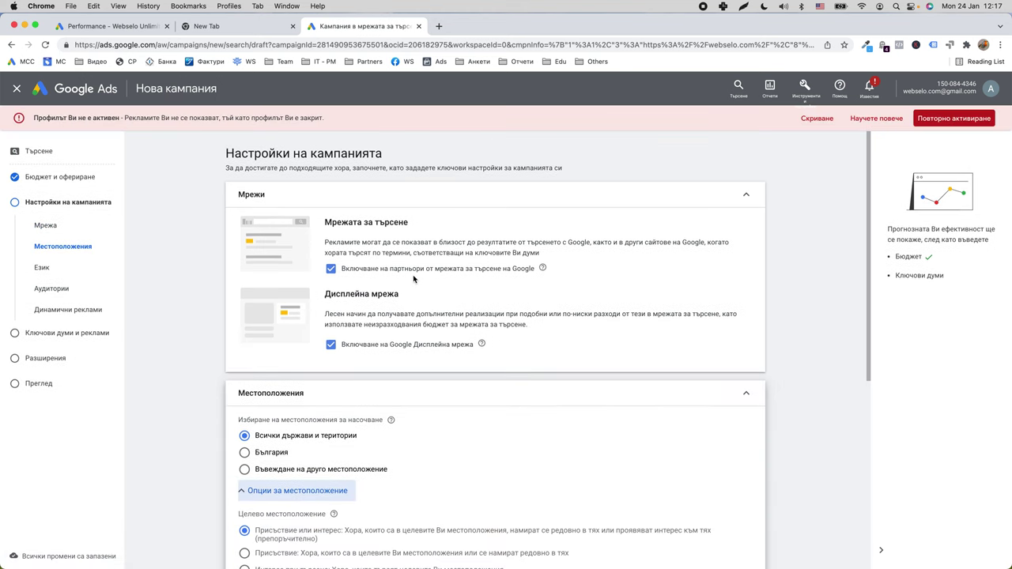
{"action": "left_click", "coordinate": [405, 274]}
{"action": "scroll", "coordinate": [388, 443], "scroll_direction": "down", "scroll_amount": 3}
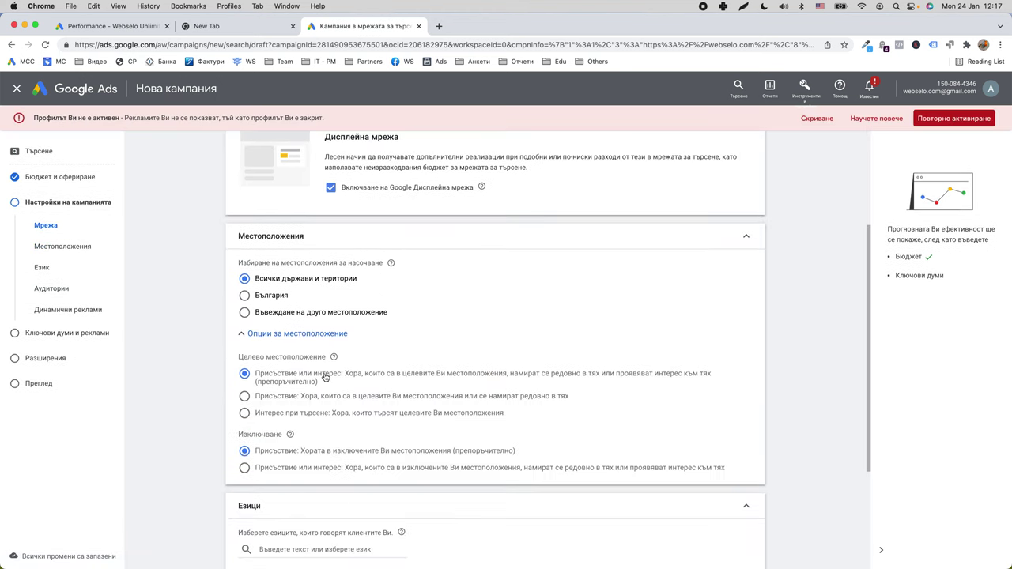
{"action": "left_click", "coordinate": [268, 295]}
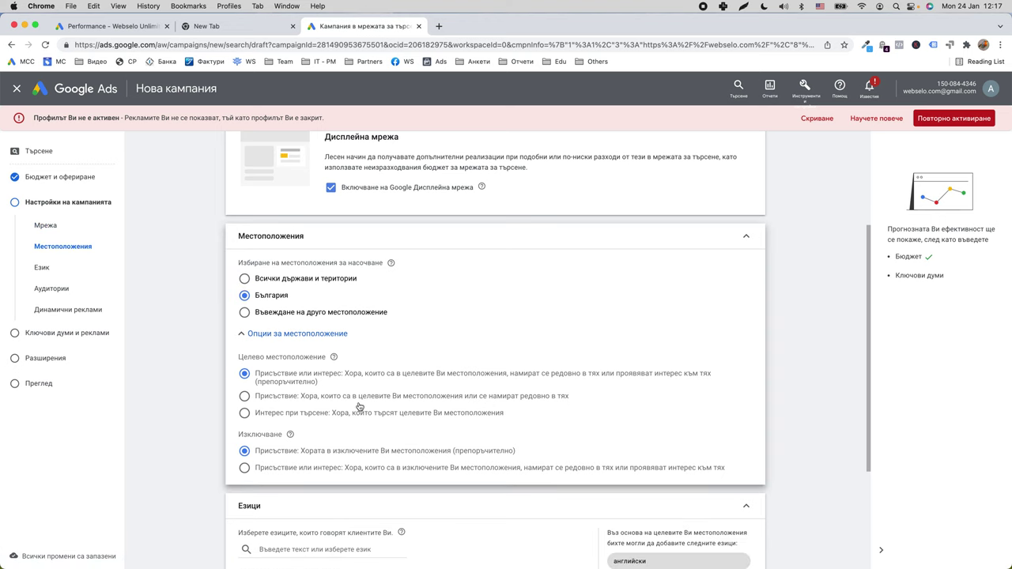
{"action": "left_click", "coordinate": [400, 400]}
- Set the campaign languages to Всички езици
{"action": "scroll", "coordinate": [399, 496], "scroll_direction": "down", "scroll_amount": 3}
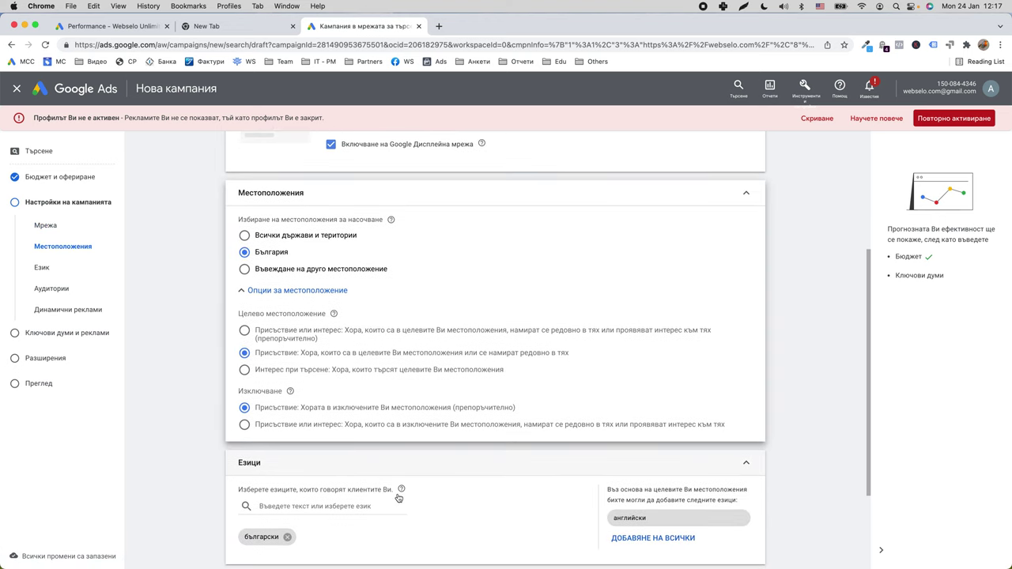
{"action": "left_click", "coordinate": [661, 397]}
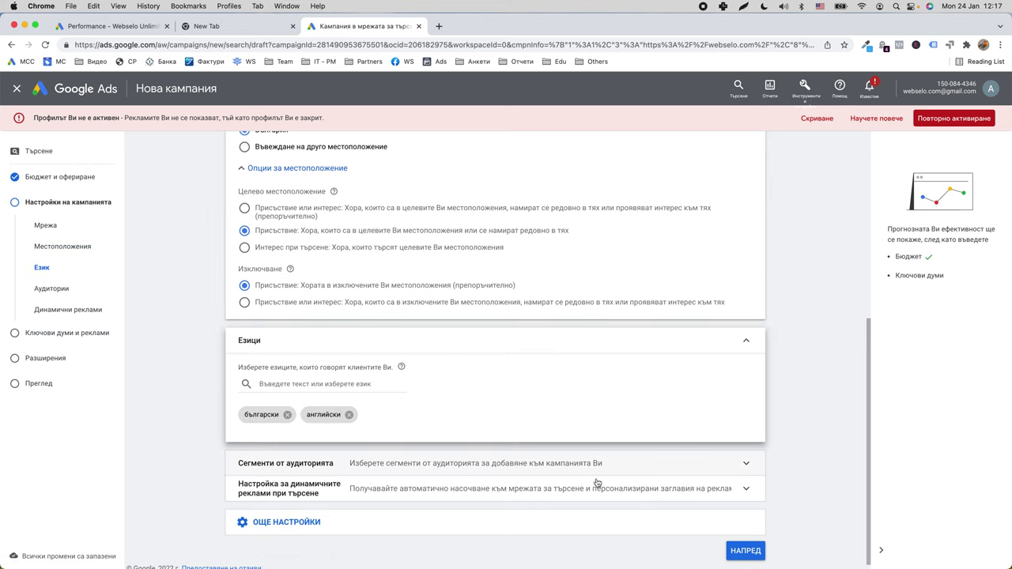
{"action": "left_click", "coordinate": [317, 385]}
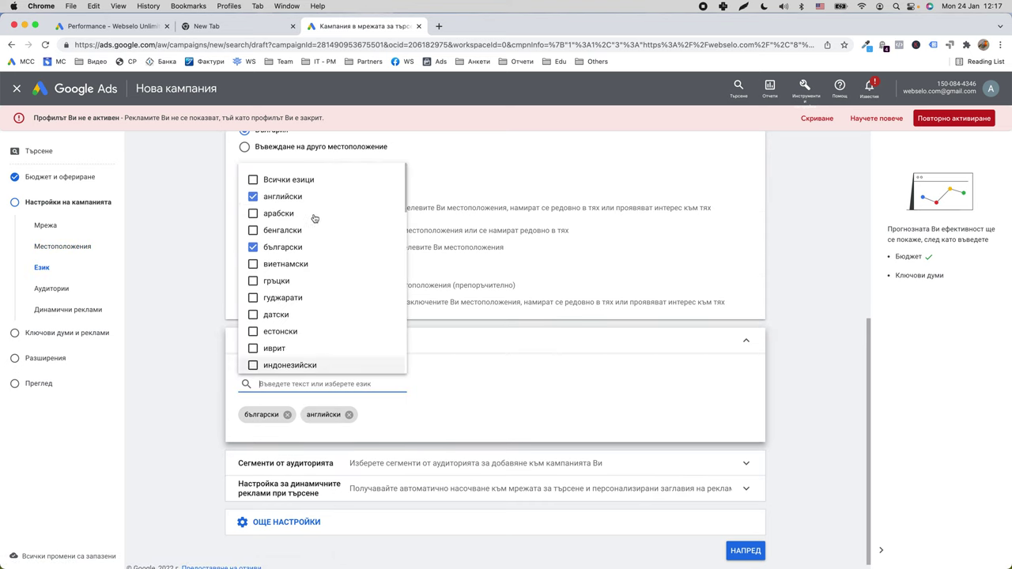
{"action": "left_click", "coordinate": [289, 181]}
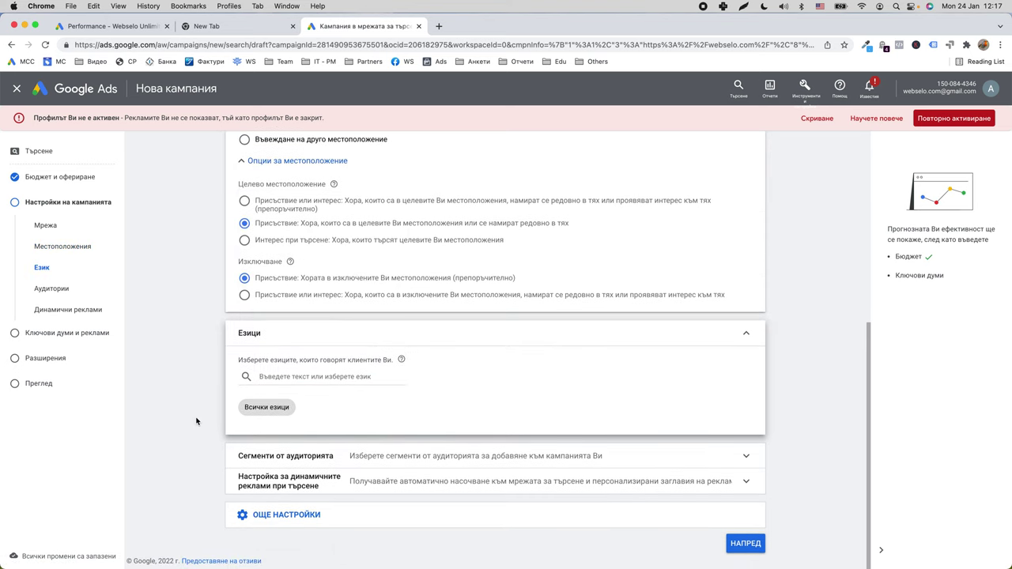
- Expand the audience segments and enter webselo.com as the domain in the dynamic search ads settings
{"action": "left_click", "coordinate": [419, 457]}
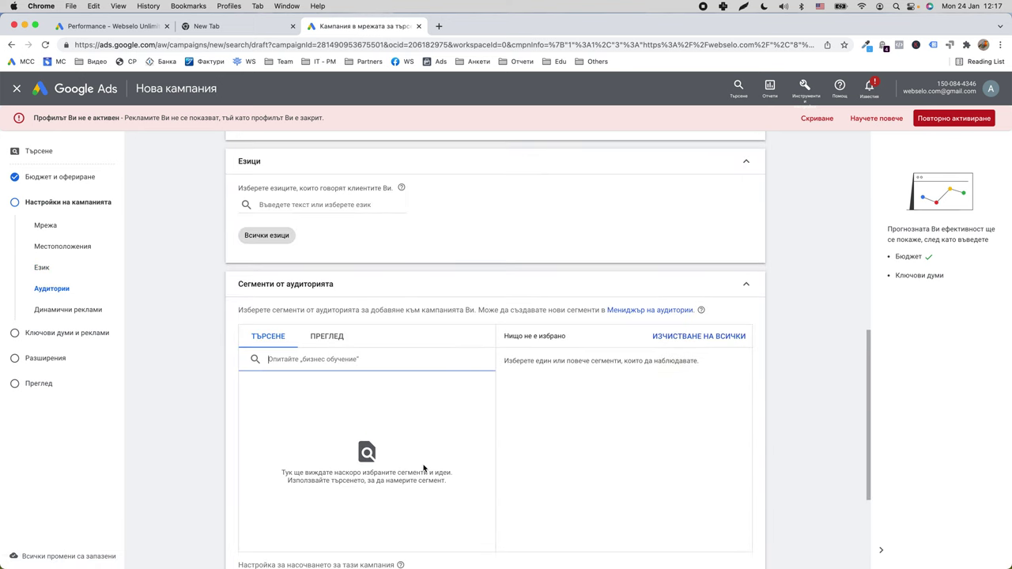
{"action": "scroll", "coordinate": [423, 469], "scroll_direction": "down", "scroll_amount": 5}
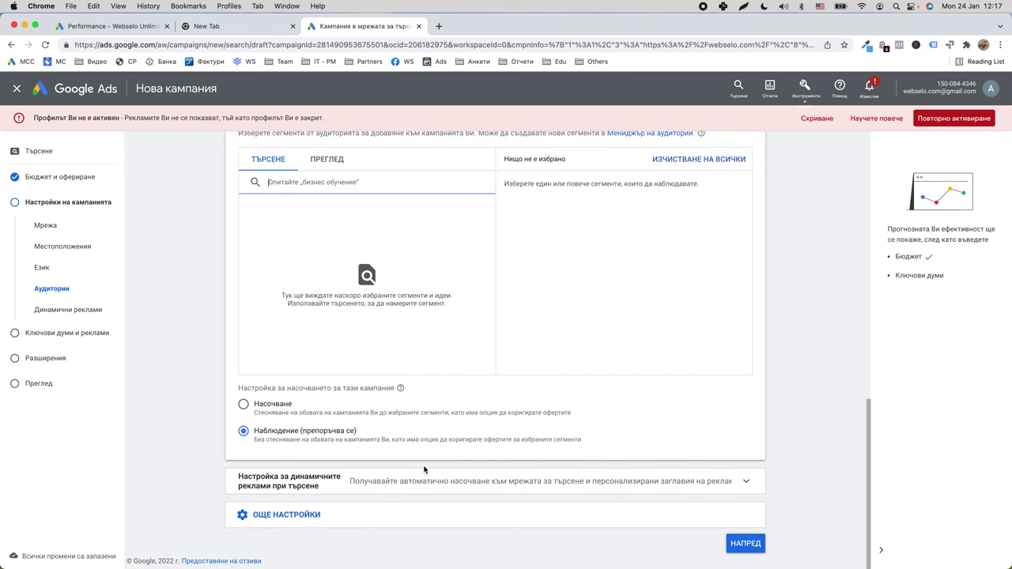
{"action": "left_click", "coordinate": [407, 479]}
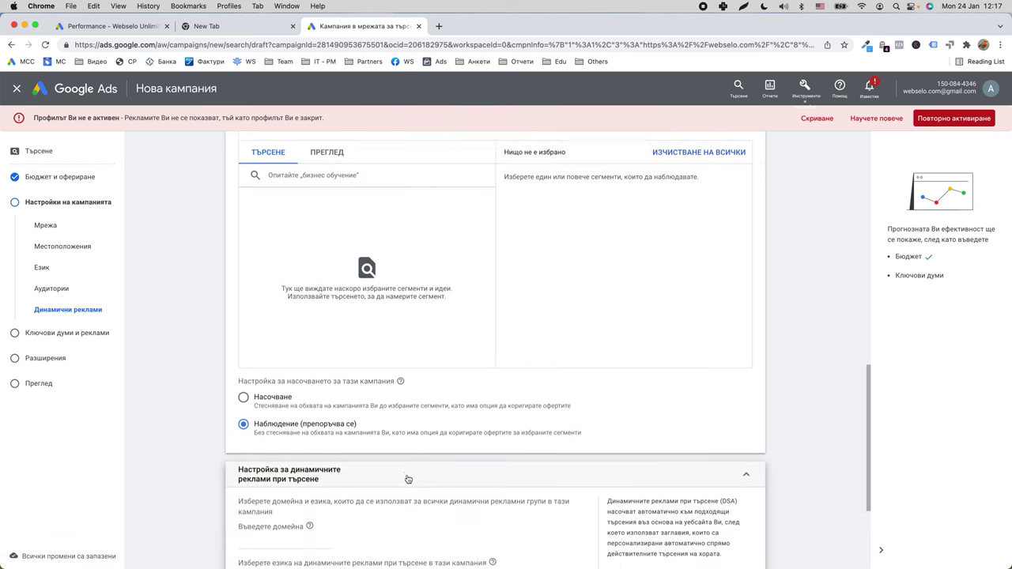
{"action": "left_click", "coordinate": [300, 431]}
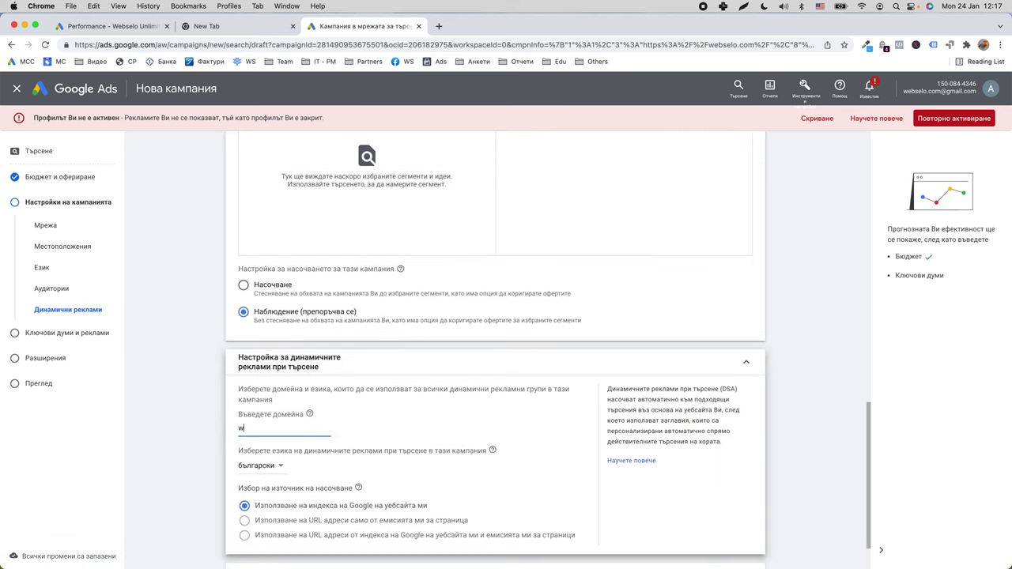
{"action": "type", "text": "webselo.com"}
{"action": "scroll", "coordinate": [315, 515], "scroll_direction": "down", "scroll_amount": 2}
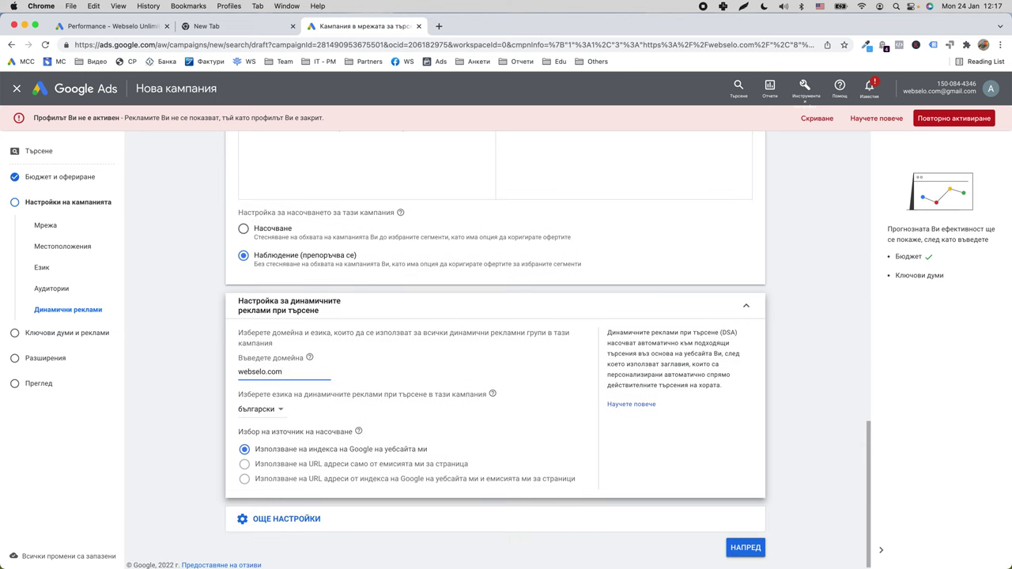
- Reveal the additional campaign settings and set the campaign's end date to 28.01.2022
{"action": "left_click", "coordinate": [315, 514]}
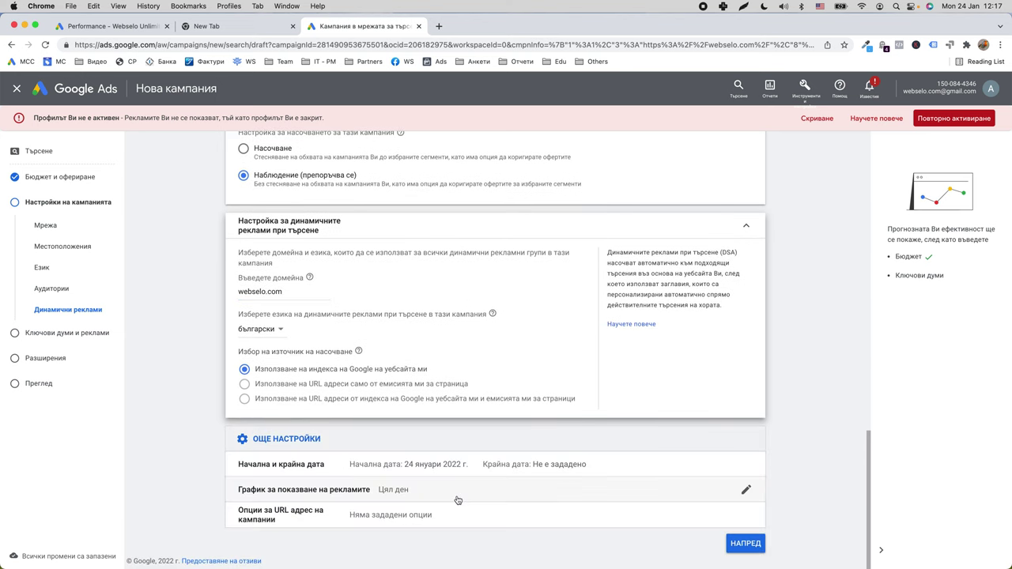
{"action": "left_click", "coordinate": [451, 475]}
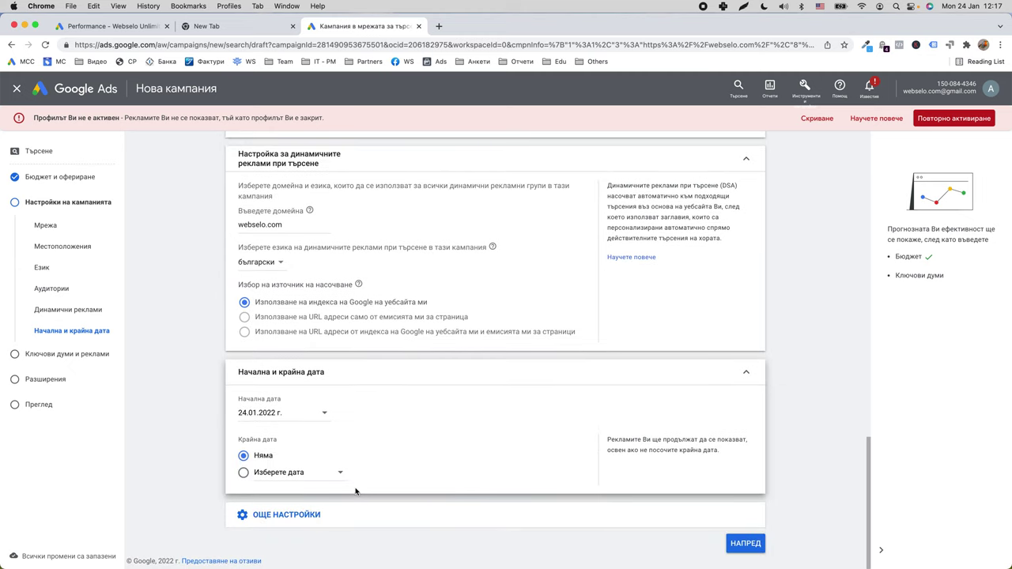
{"action": "left_click", "coordinate": [318, 475]}
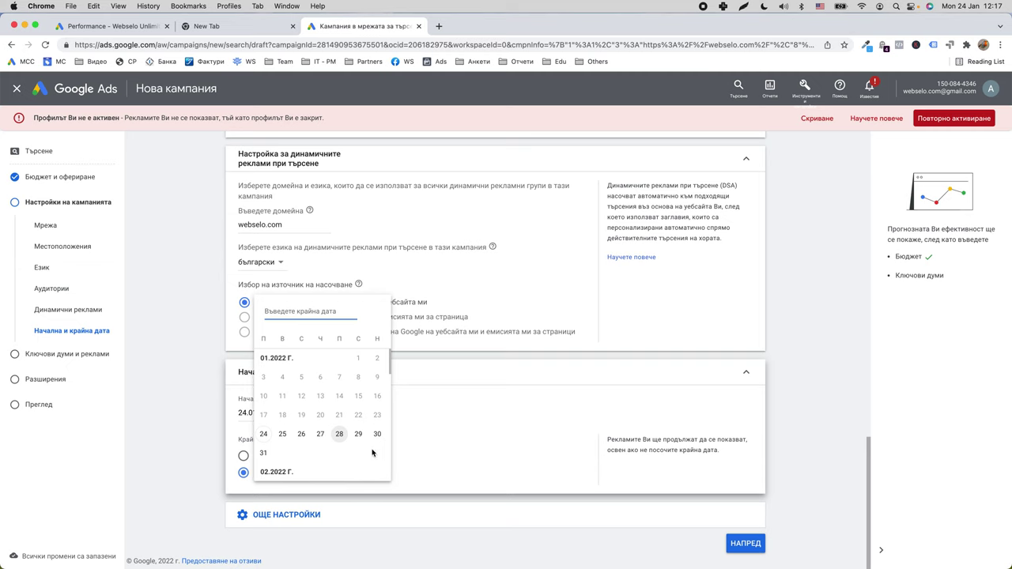
{"action": "left_click", "coordinate": [339, 435]}
- Check the remaining additional settings and proceed to the keywords and ads stage
{"action": "left_click", "coordinate": [342, 516]}
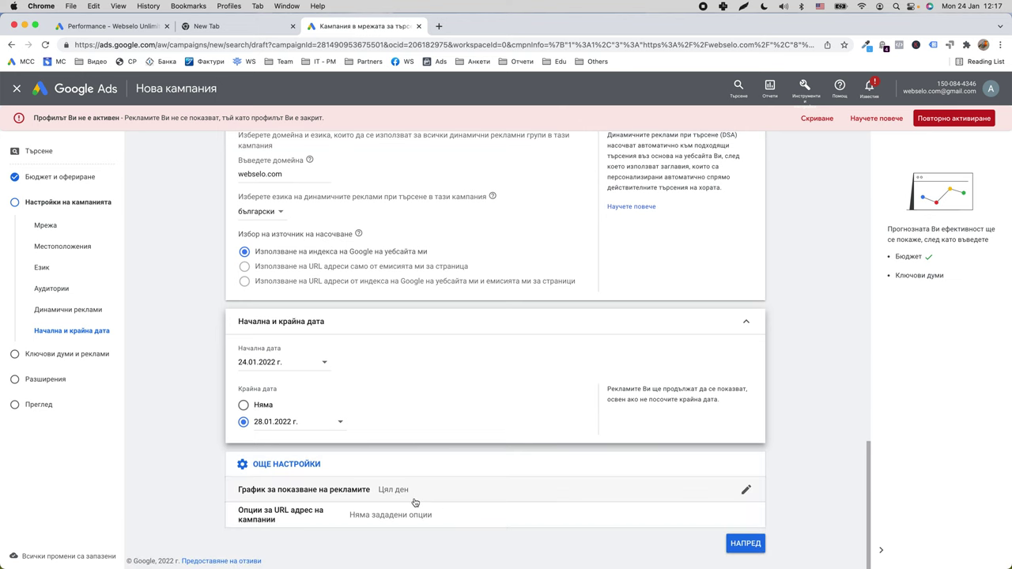
{"action": "left_click", "coordinate": [415, 504]}
{"action": "left_click", "coordinate": [318, 510]}
{"action": "left_click", "coordinate": [746, 543]}
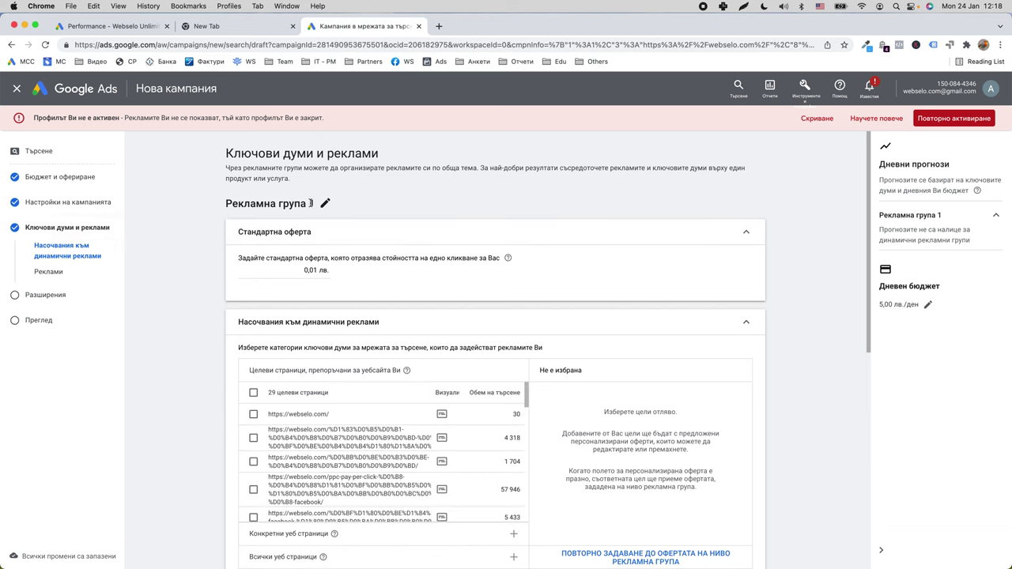
{"action": "left_click", "coordinate": [306, 269]}
{"action": "left_click", "coordinate": [325, 203]}
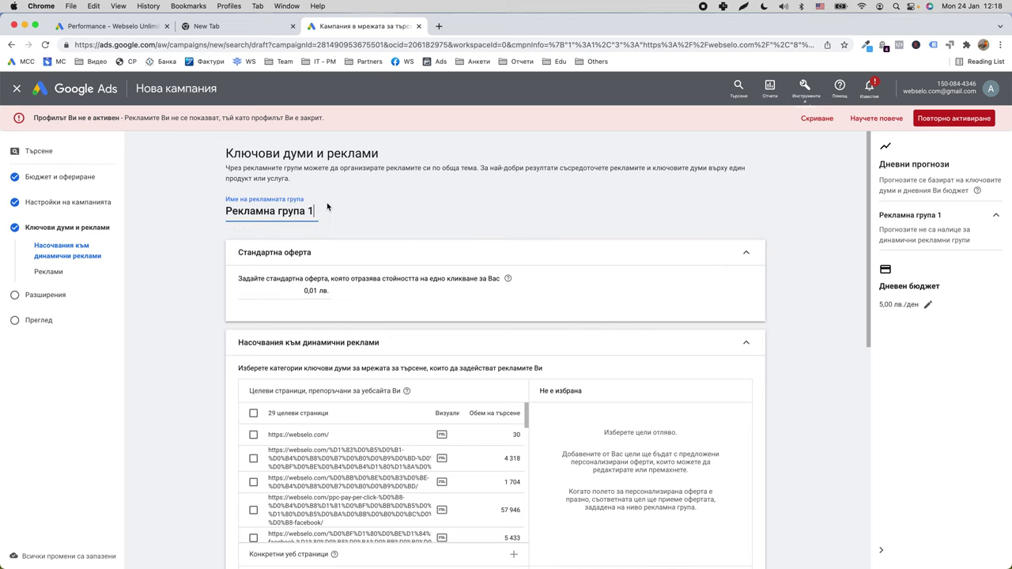
{"action": "left_click", "coordinate": [426, 220]}
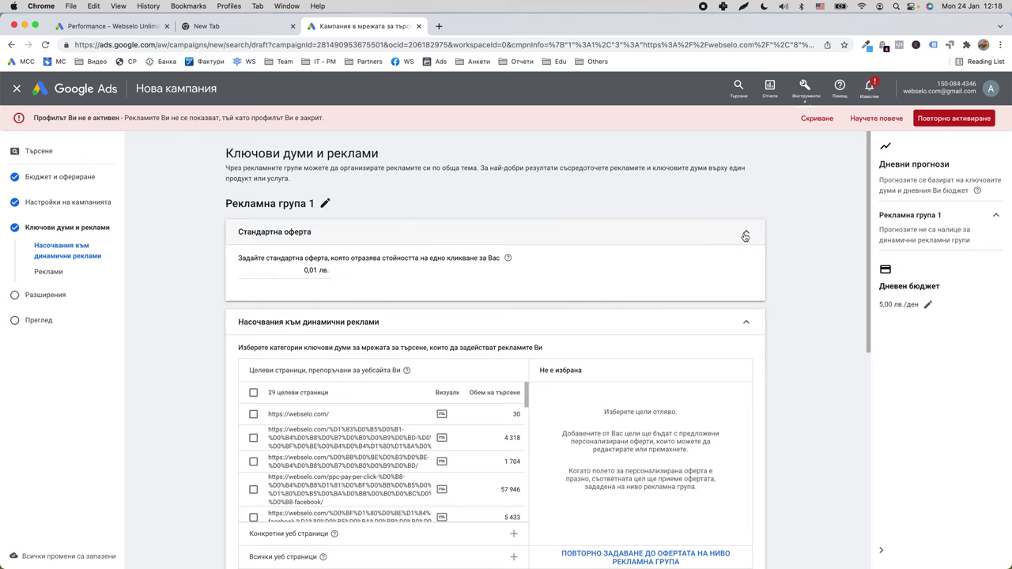
- Cancel the blank new dynamic search ad form in the ads section
{"action": "scroll", "coordinate": [224, 415], "scroll_direction": "down", "scroll_amount": 10}
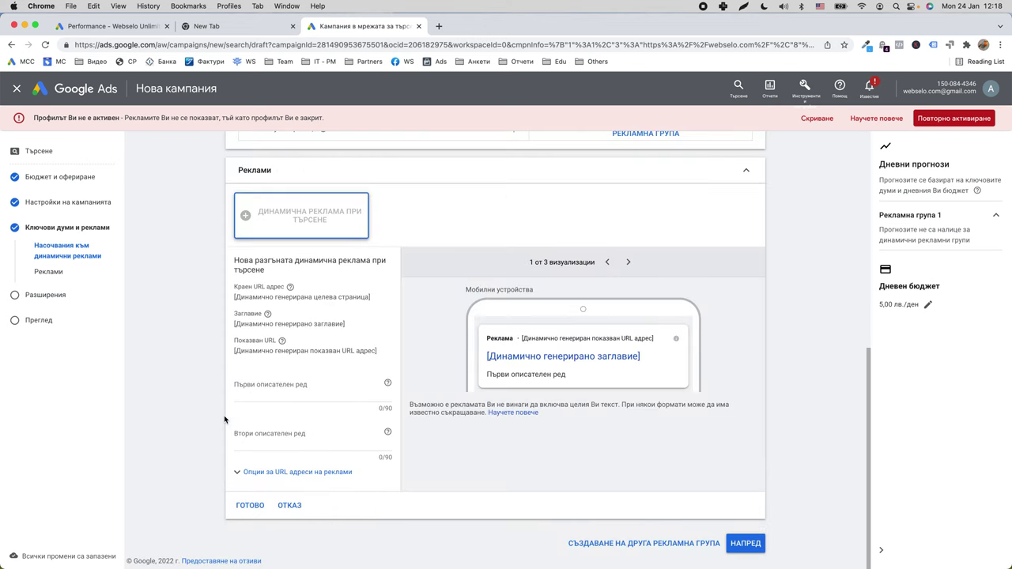
{"action": "scroll", "coordinate": [224, 415], "scroll_direction": "up", "scroll_amount": 3}
{"action": "scroll", "coordinate": [504, 378], "scroll_direction": "down", "scroll_amount": 3}
{"action": "left_click", "coordinate": [306, 507]}
{"action": "scroll", "coordinate": [305, 508], "scroll_direction": "up", "scroll_amount": 5}
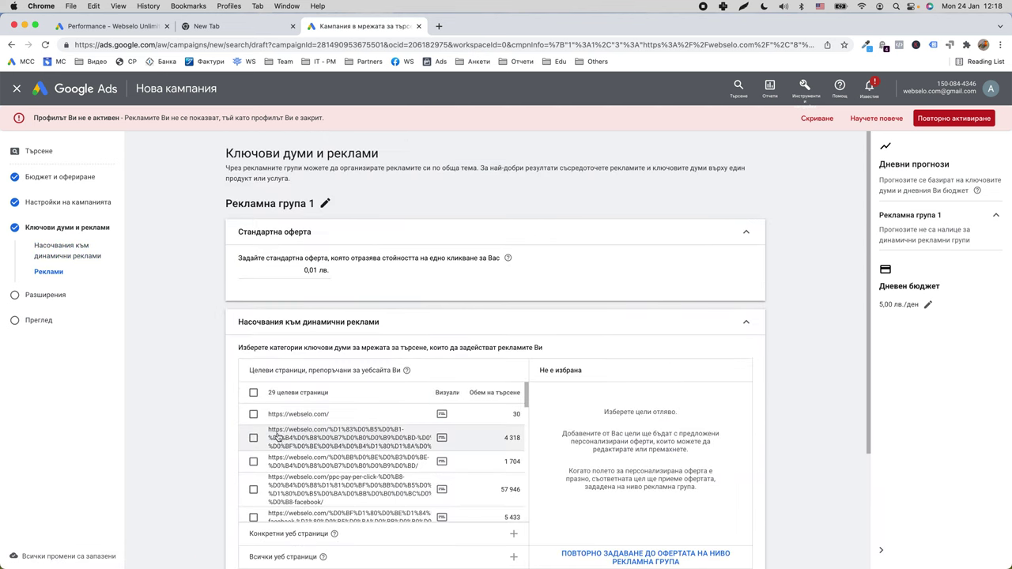
{"action": "left_click", "coordinate": [254, 415]}
{"action": "scroll", "coordinate": [255, 417], "scroll_direction": "down", "scroll_amount": 4}
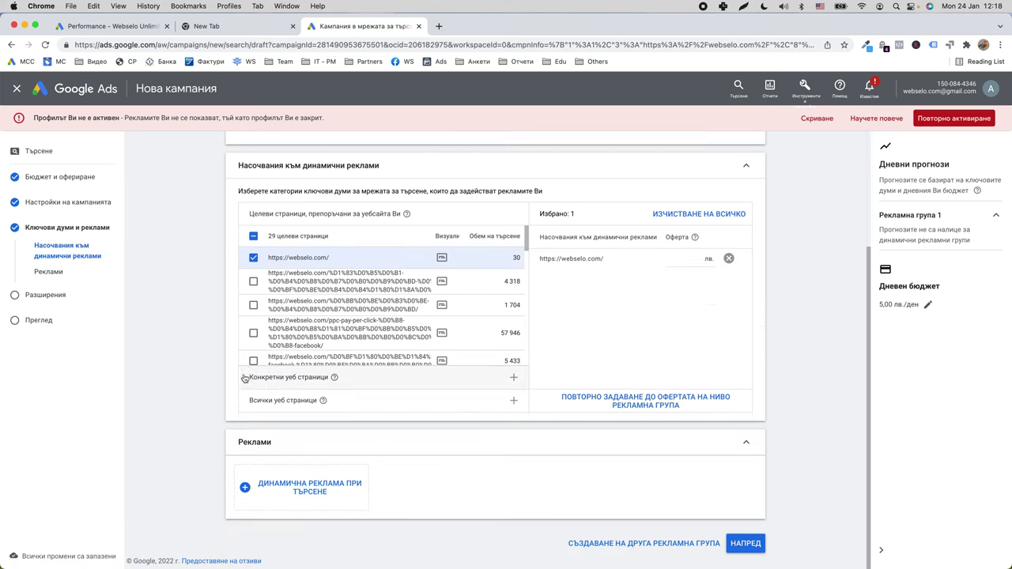
- Rename the ad group to DSA - Homepage
{"action": "scroll", "coordinate": [275, 424], "scroll_direction": "up", "scroll_amount": 4}
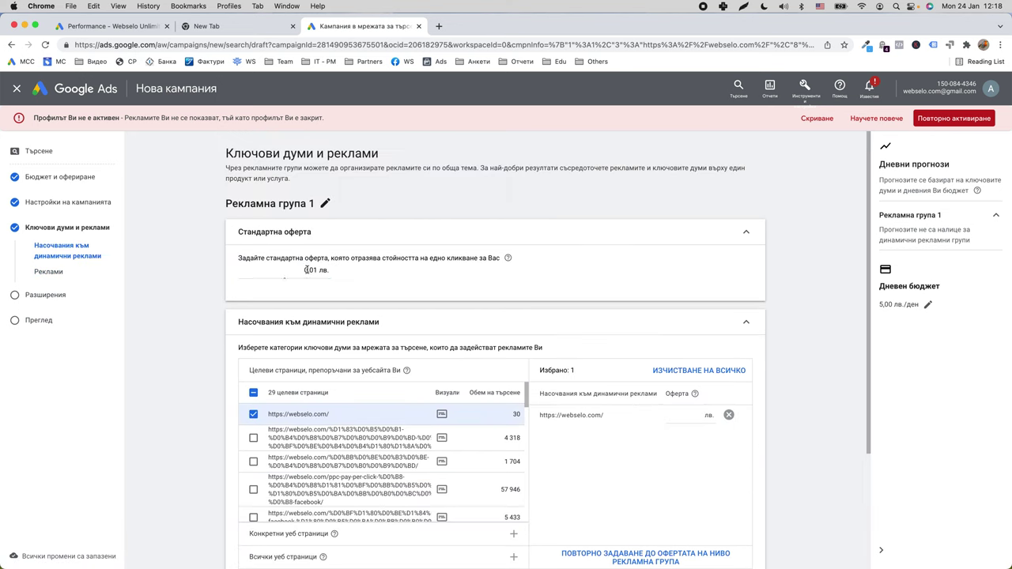
{"action": "left_click", "coordinate": [325, 203]}
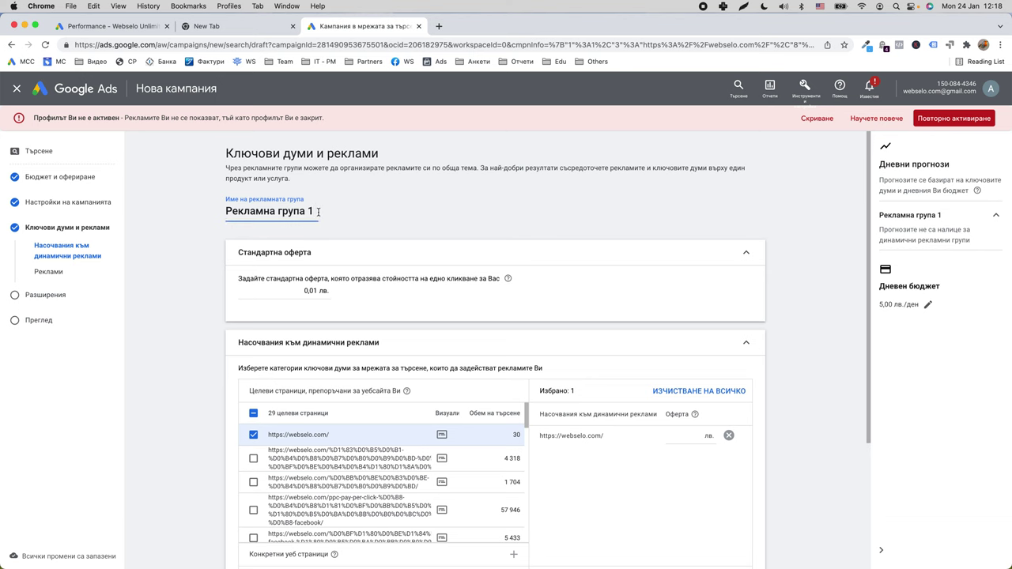
{"action": "key", "text": "super+a"}
{"action": "key", "text": "BackSpace"}
{"action": "type", "text": "DSA"}
{"action": "key", "text": "BackSpace"}
{"action": "key", "text": "BackSpace"}
{"action": "key", "text": "BackSpace"}
{"action": "type", "text": "DSA - Ho"}
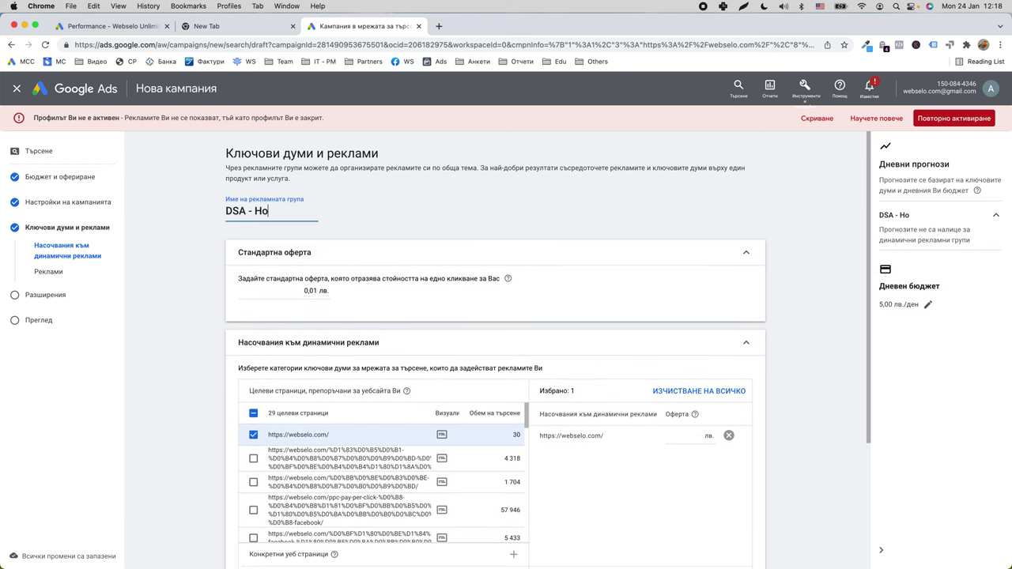
{"action": "key", "text": "super+a"}
{"action": "key", "text": "Right"}
{"action": "type", "text": "mepage"}
{"action": "key", "text": "BackSpace"}
{"action": "key", "text": "BackSpace"}
{"action": "key", "text": "BackSpace"}
{"action": "key", "text": "BackSpace"}
{"action": "type", "text": "page"}
- Finish the ad group setup and proceed to the extensions stage
{"action": "scroll", "coordinate": [255, 244], "scroll_direction": "down", "scroll_amount": 5}
{"action": "scroll", "coordinate": [254, 243], "scroll_direction": "down", "scroll_amount": 3}
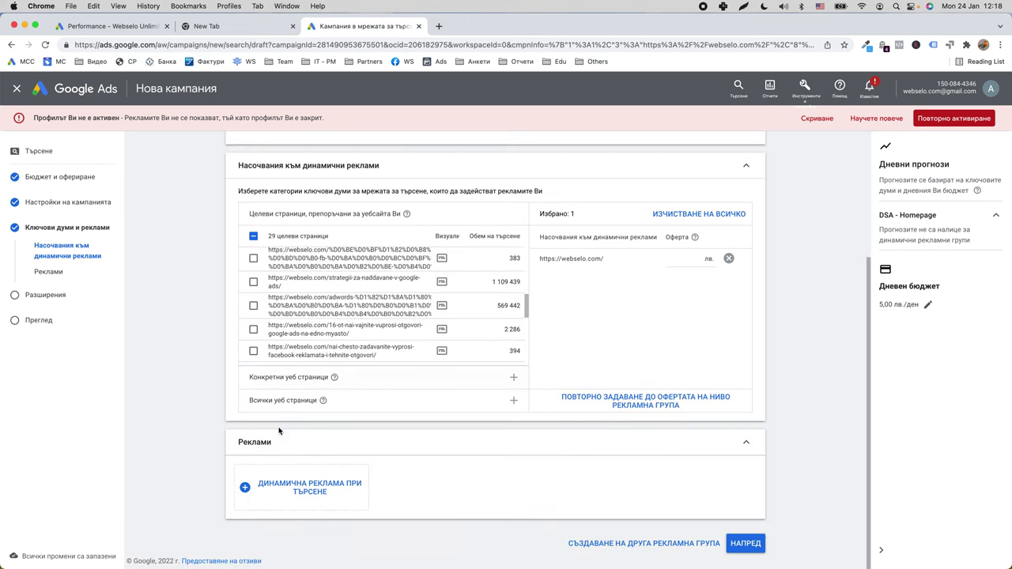
{"action": "left_click", "coordinate": [751, 544]}
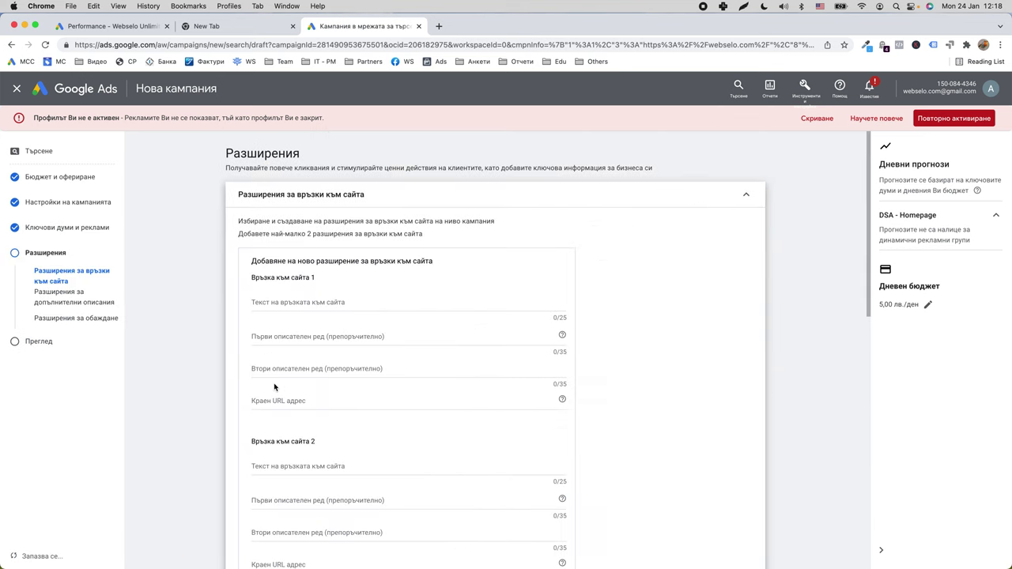
{"action": "left_click", "coordinate": [333, 302]}
{"action": "type", "text": "T"}
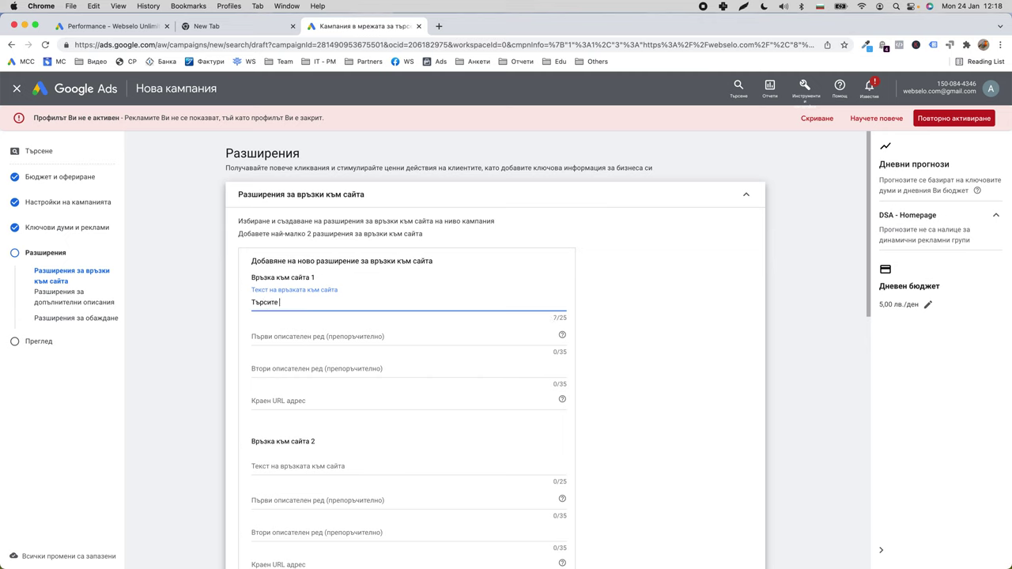
{"action": "key", "text": "BackSpace"}
{"action": "key", "text": "BackSpace"}
{"action": "key", "text": "super+a"}
{"action": "type", "text": "Дру"}
{"action": "scroll", "coordinate": [384, 323], "scroll_direction": "down", "scroll_amount": 2}
{"action": "scroll", "coordinate": [384, 323], "scroll_direction": "up", "scroll_amount": 2}
- Collapse the sitelink extensions form and proceed to the campaign review without adding any extensions
{"action": "left_click", "coordinate": [740, 195]}
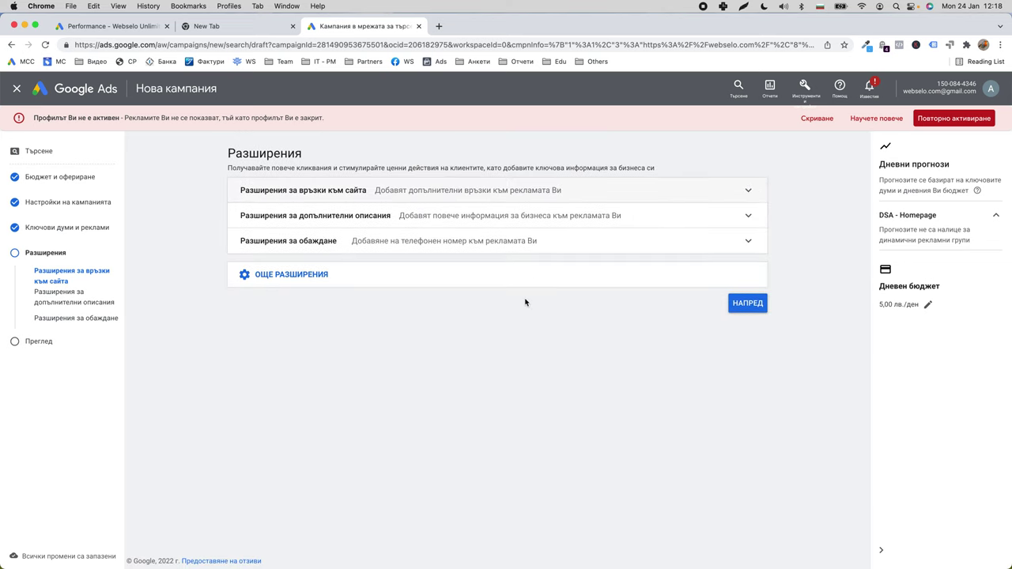
{"action": "left_click", "coordinate": [429, 275]}
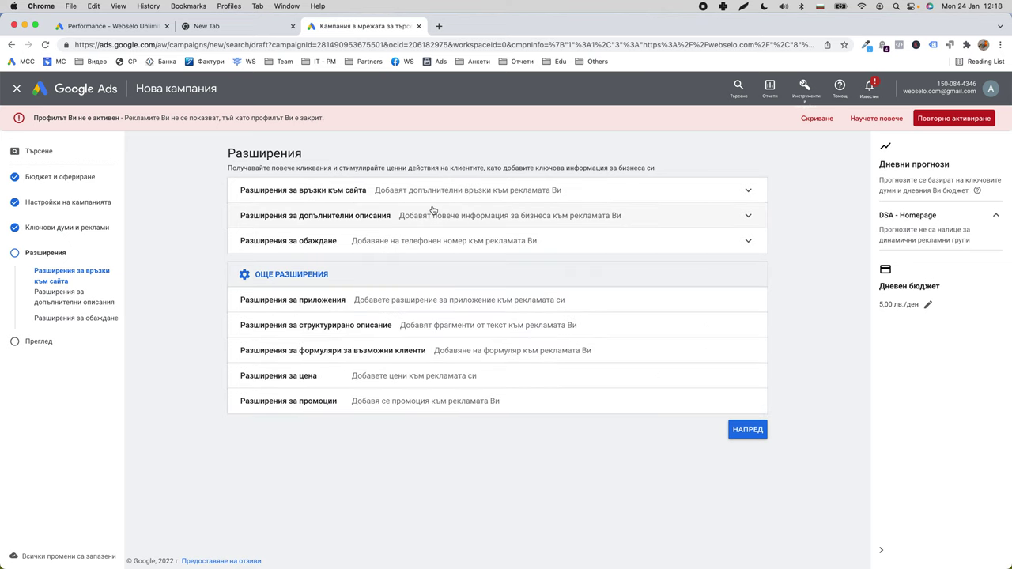
{"action": "left_click", "coordinate": [746, 431]}
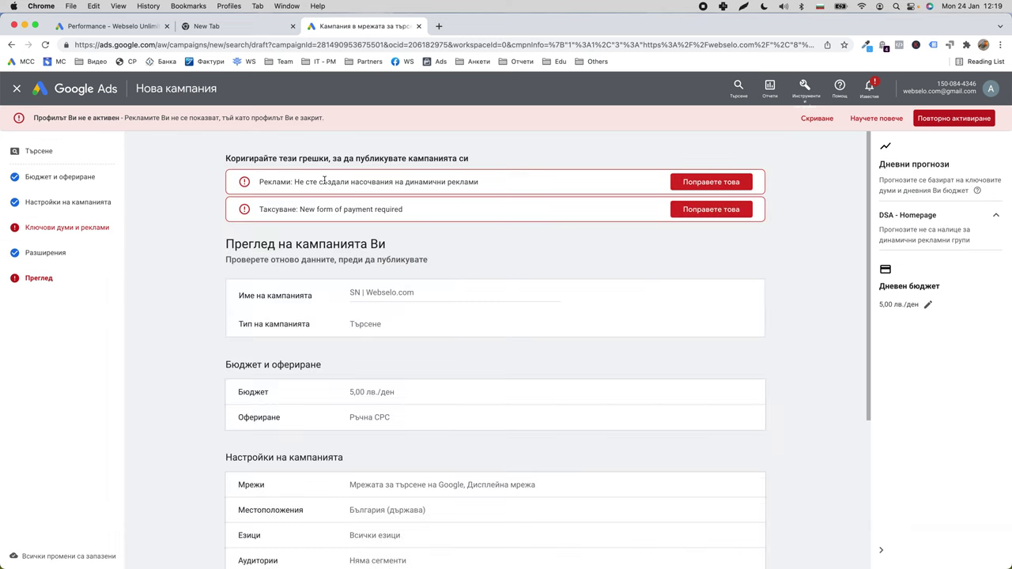
- Return to the missing dynamic search ad and enter "Търсите Качествена Услуга от Най-Добрия Доставчик на Света? Няма проблем." as its first description line
{"action": "left_click", "coordinate": [711, 184]}
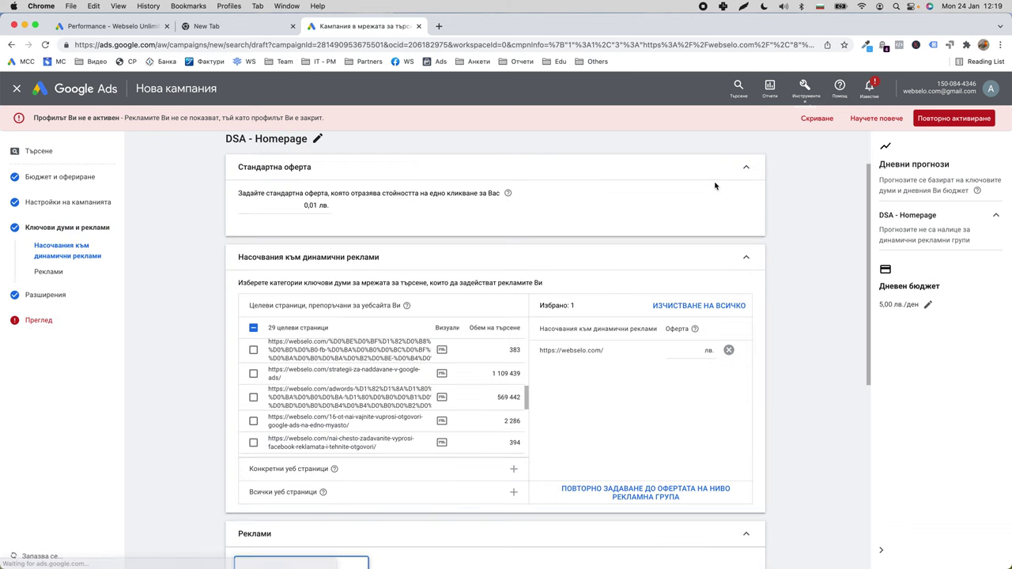
{"action": "scroll", "coordinate": [218, 423], "scroll_direction": "down", "scroll_amount": 3}
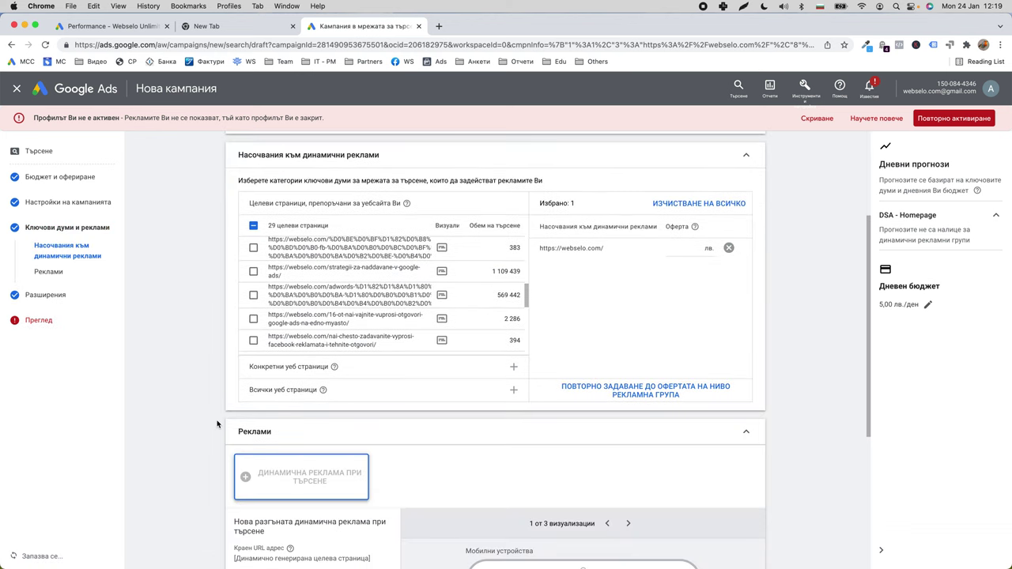
{"action": "scroll", "coordinate": [223, 424], "scroll_direction": "down", "scroll_amount": 3}
{"action": "left_click", "coordinate": [292, 457]}
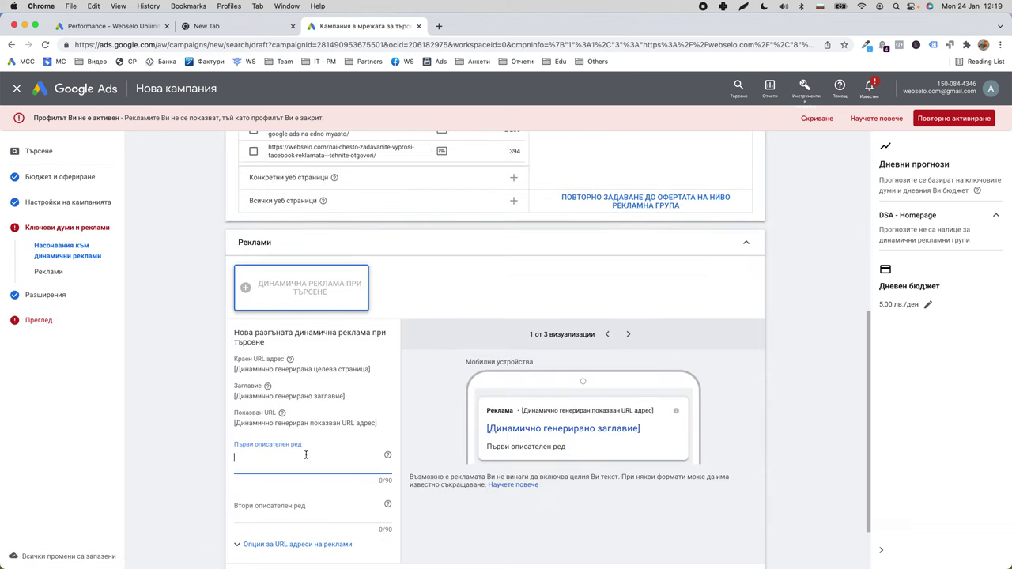
{"action": "type", "text": "Търсите Качествена Услуга от Най"}
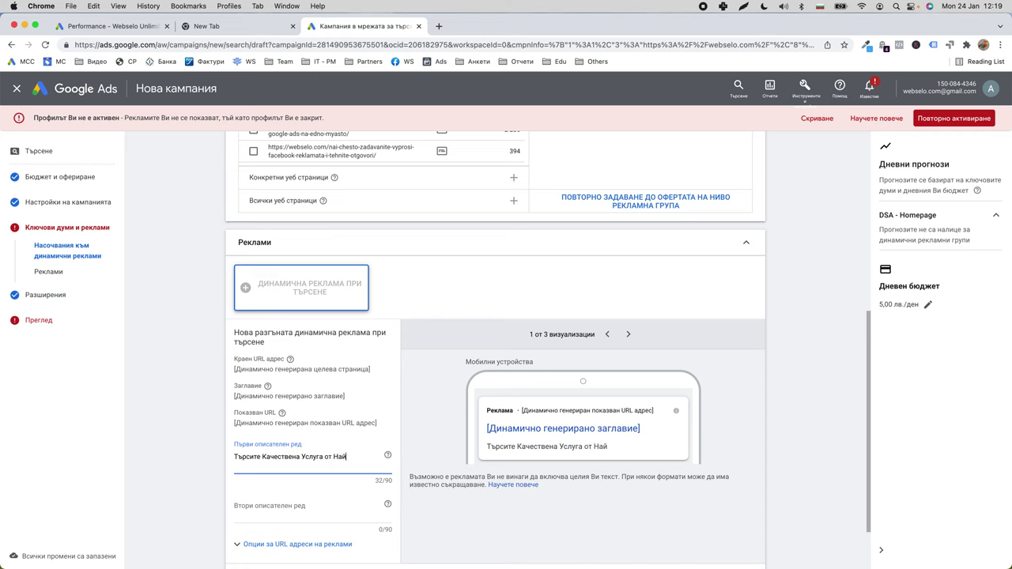
{"action": "type", "text": "-Добрия Доставчик на Света?"}
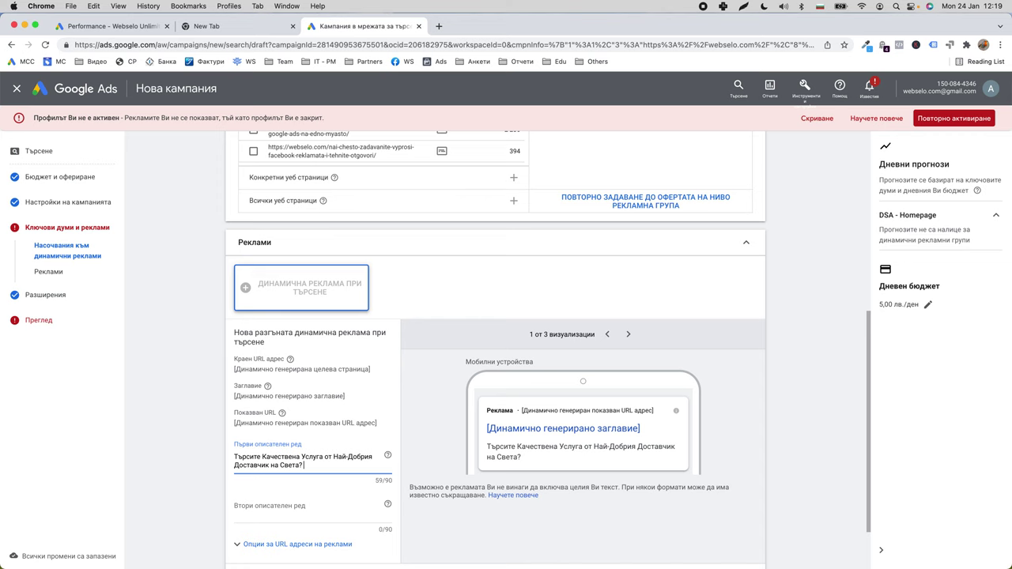
{"action": "type", "text": "Нямам проблем. Говорет"}
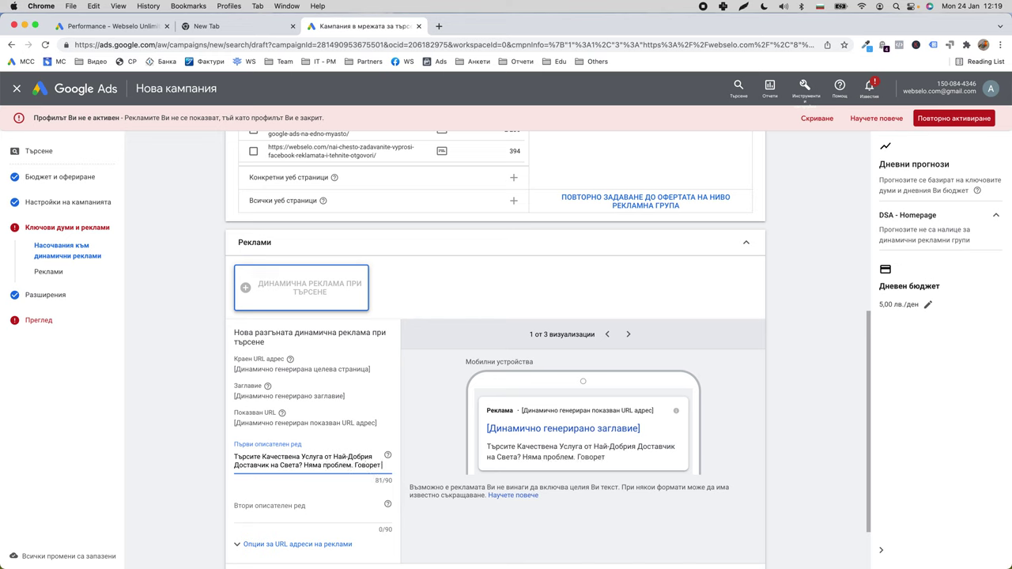
{"action": "key", "text": "BackSpace"}
{"action": "key", "text": "BackSpace"}
{"action": "key", "text": "BackSpace"}
{"action": "key", "text": "BackSpace"}
{"action": "type", "text": "Говорете с Консултант"}
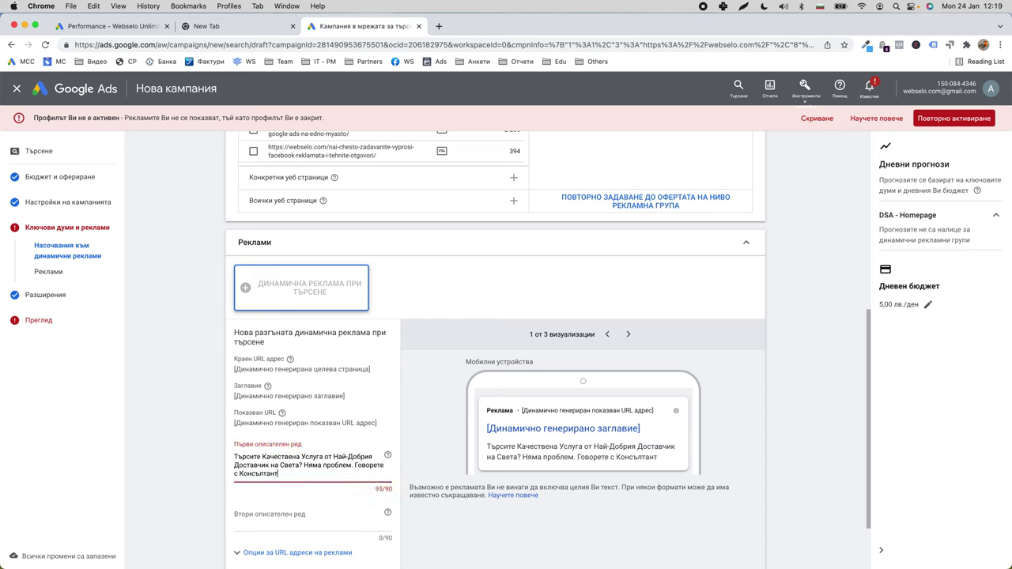
{"action": "key", "text": "BackSpace"}
{"action": "key", "text": "BackSpace"}
{"action": "key", "text": "BackSpace"}
{"action": "key", "text": "BackSpace"}
{"action": "key", "text": "BackSpace"}
{"action": "key", "text": "BackSpace"}
{"action": "key", "text": "BackSpace"}
{"action": "key", "text": "BackSpace"}
{"action": "key", "text": "BackSpace"}
{"action": "key", "text": "BackSpace"}
{"action": "key", "text": "BackSpace"}
{"action": "key", "text": "BackSpace"}
{"action": "key", "text": "BackSpace"}
{"action": "key", "text": "BackSpace"}
{"action": "key", "text": "BackSpace"}
{"action": "key", "text": "BackSpace"}
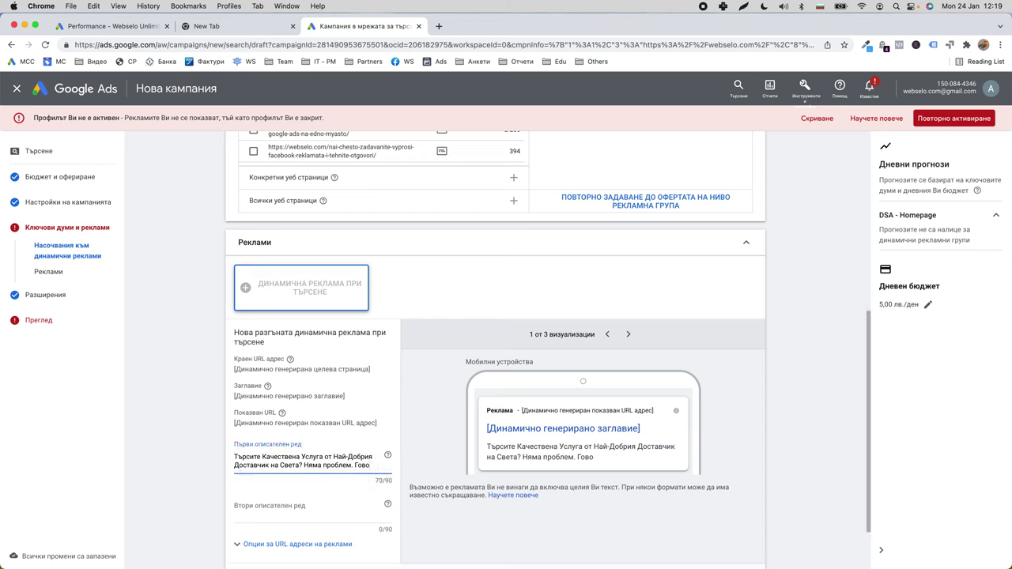
- Enter "Най-Добрите Консултанти за тази Услуга в тази част на света. Говорете с наш представител." as the dynamic ad's second description line
{"action": "left_click", "coordinate": [300, 510]}
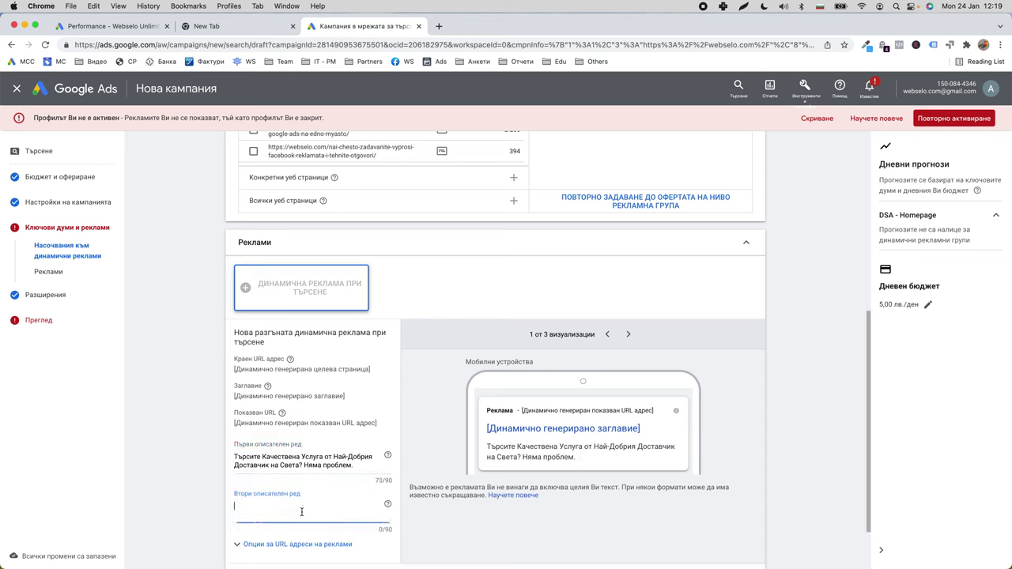
{"action": "type", "text": "Най-ДОбрите Консу"}
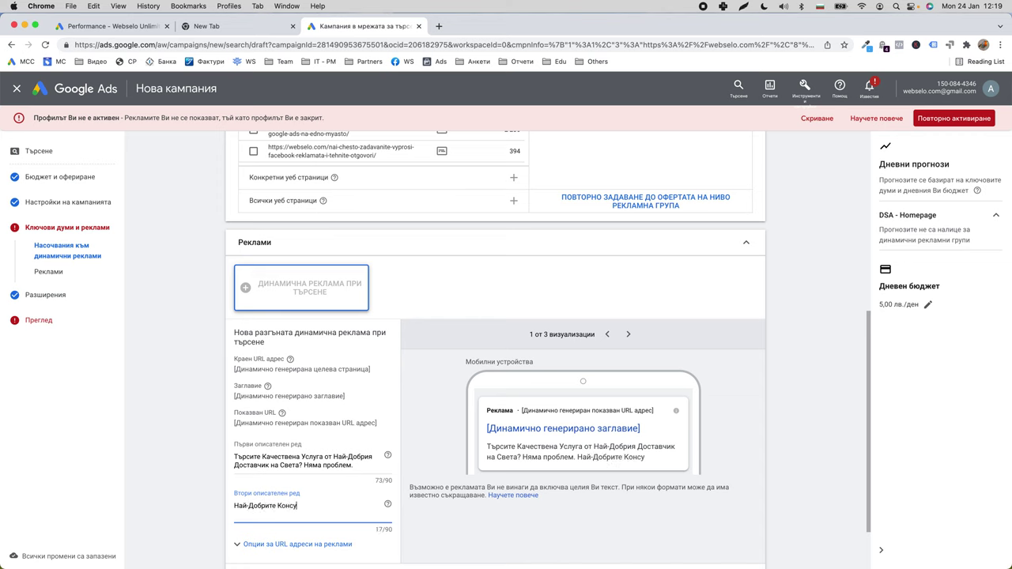
{"action": "type", "text": "лтантин за тази Услуга в тази част на света"}
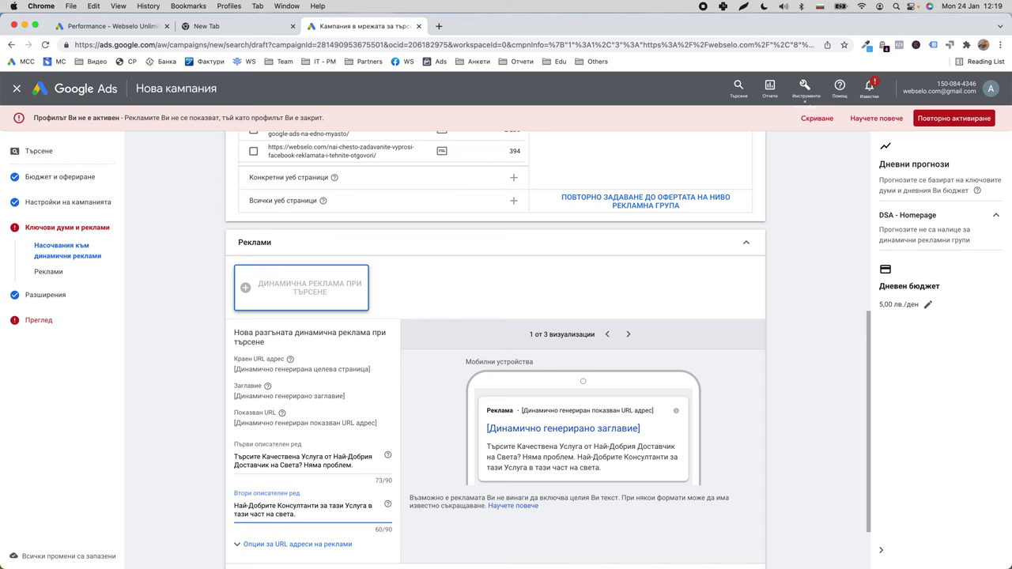
{"action": "type", "text": ". Говорете с наш представител."}
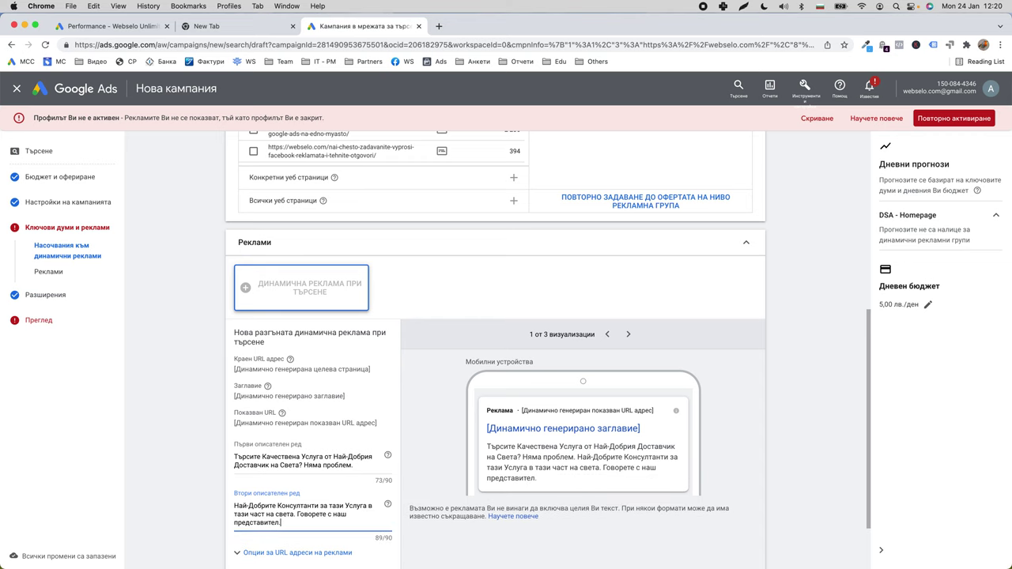
- Save the dynamic search ad and continue past the extensions stage to the campaign review without adding any extensions
{"action": "scroll", "coordinate": [346, 490], "scroll_direction": "down", "scroll_amount": 2}
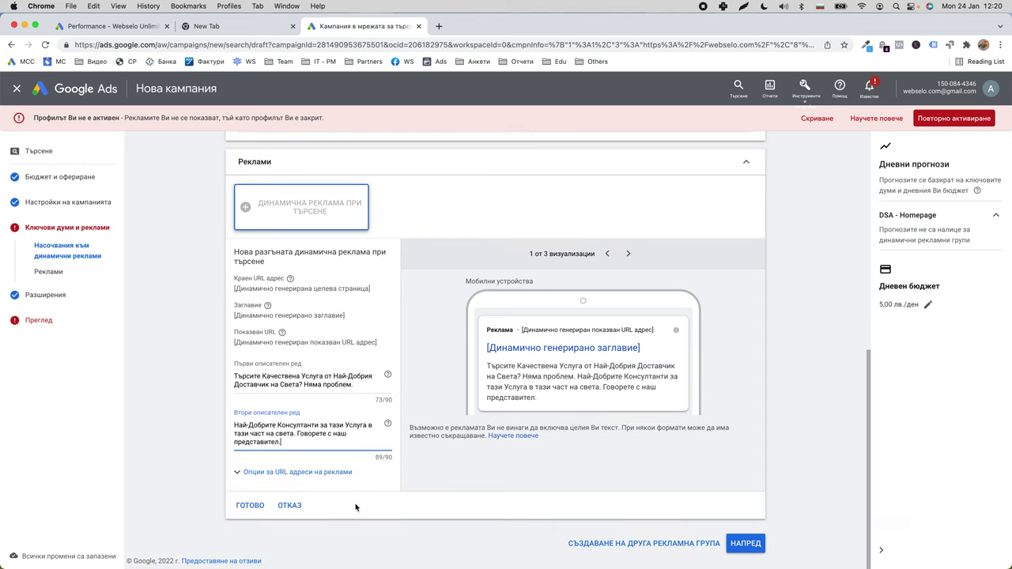
{"action": "left_click", "coordinate": [251, 505]}
{"action": "left_click", "coordinate": [746, 544]}
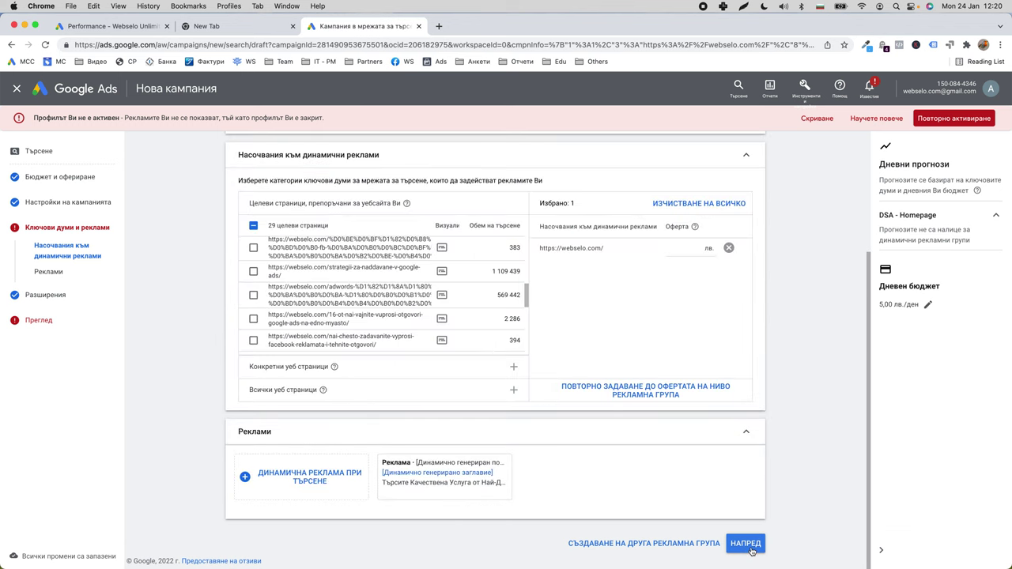
{"action": "scroll", "coordinate": [743, 474], "scroll_direction": "down", "scroll_amount": 10}
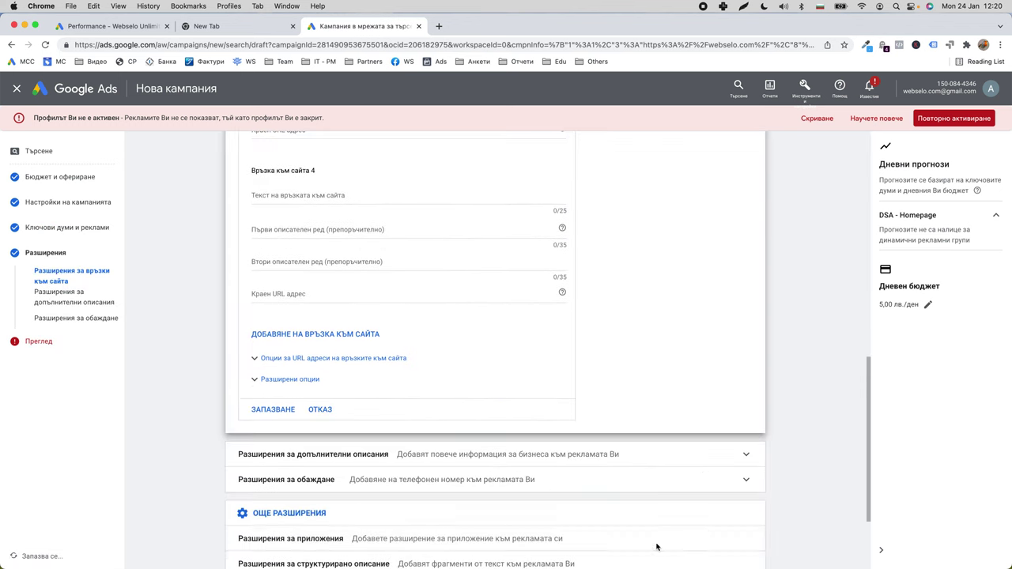
{"action": "left_click", "coordinate": [751, 546]}
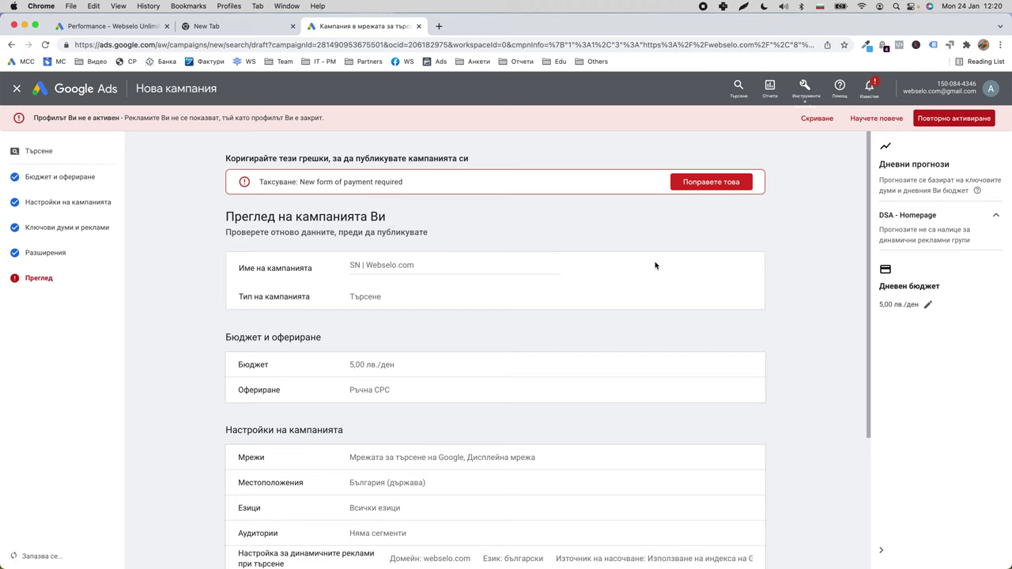
- Publish the SN | Webselo.com campaign without adding a payment method, confirming publication despite the missing information
{"action": "scroll", "coordinate": [655, 265], "scroll_direction": "down", "scroll_amount": 3}
{"action": "left_click", "coordinate": [677, 522]}
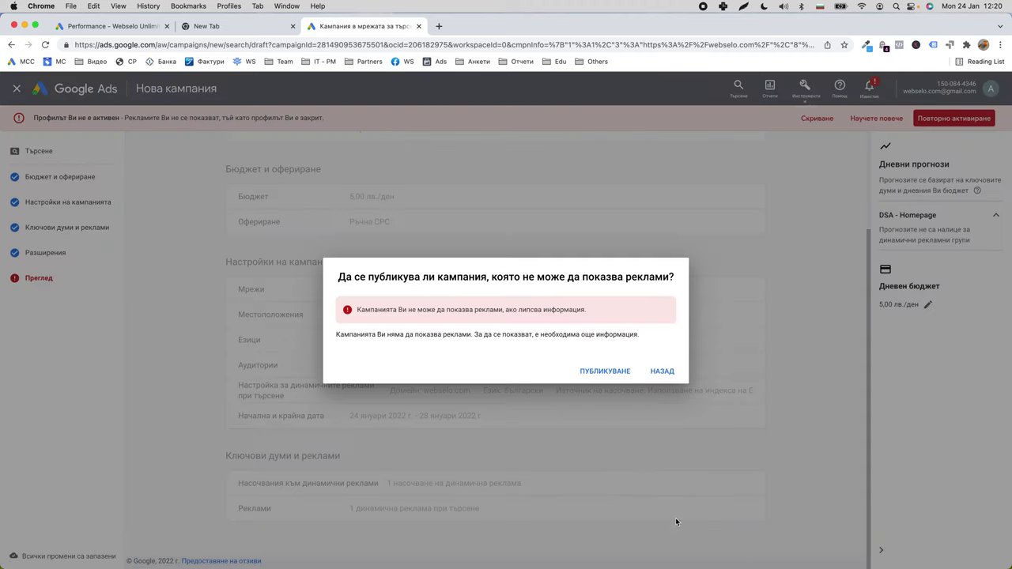
{"action": "left_click", "coordinate": [612, 368]}
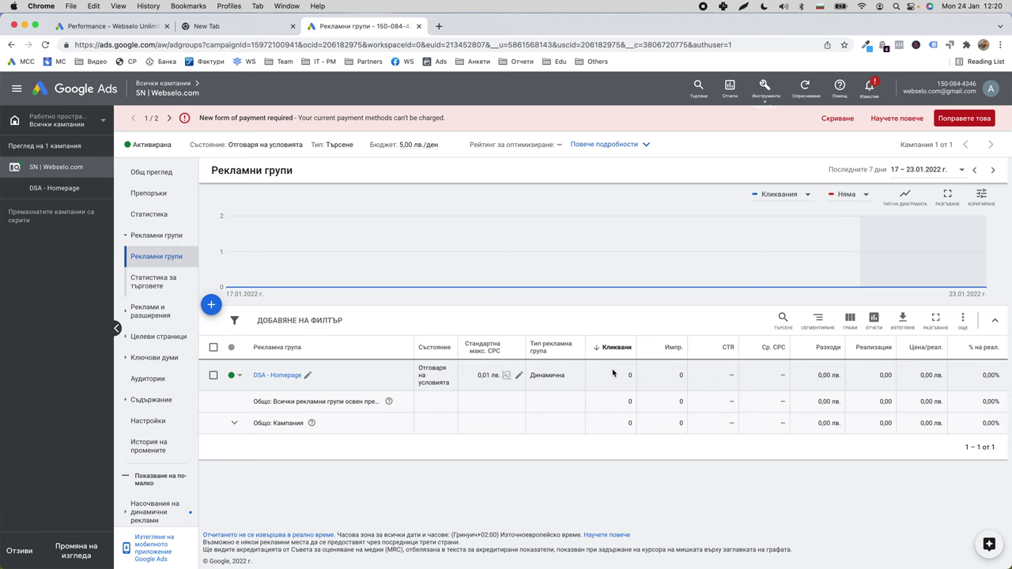
- Start creating a new ad group in the SN | Webselo.com campaign
{"action": "right_click", "coordinate": [468, 447]}
{"action": "left_click", "coordinate": [259, 387]}
{"action": "left_click", "coordinate": [211, 305]}
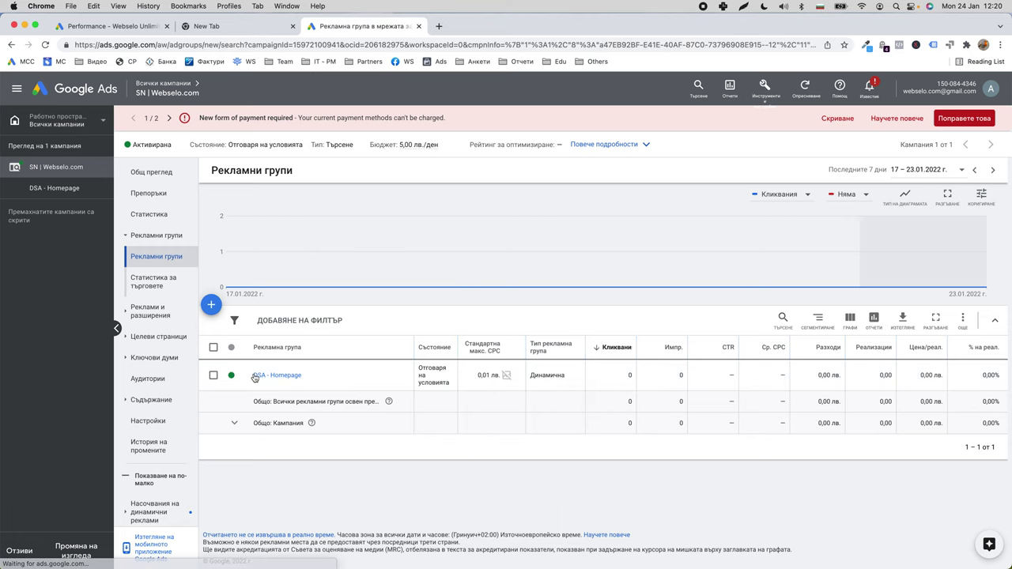
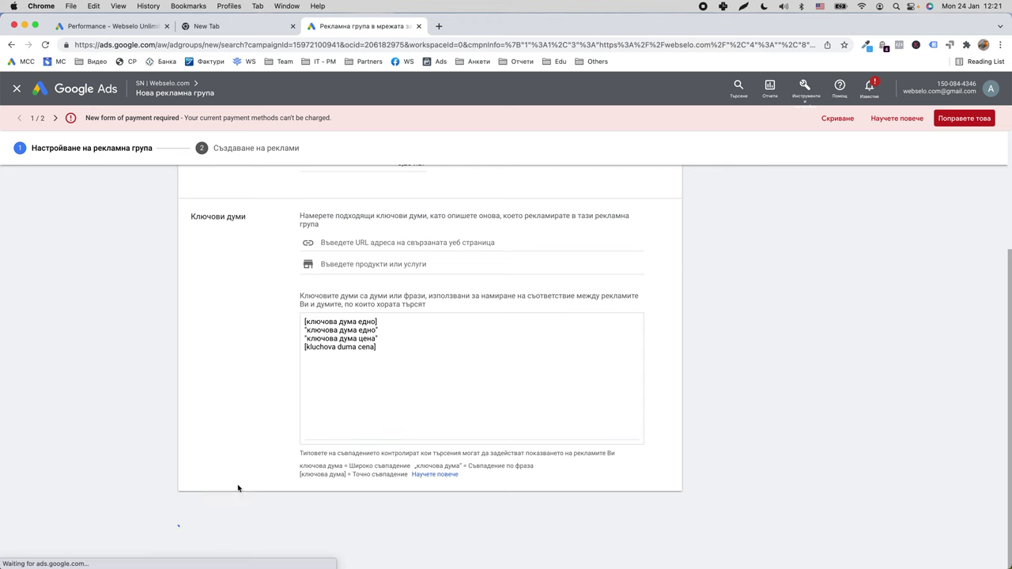
- Set the two display path fields of the new responsive search ad to "Добра-услуга" and "Водеща-фирма"
{"action": "scroll", "coordinate": [263, 342], "scroll_direction": "down", "scroll_amount": 2}
{"action": "left_click", "coordinate": [284, 318]}
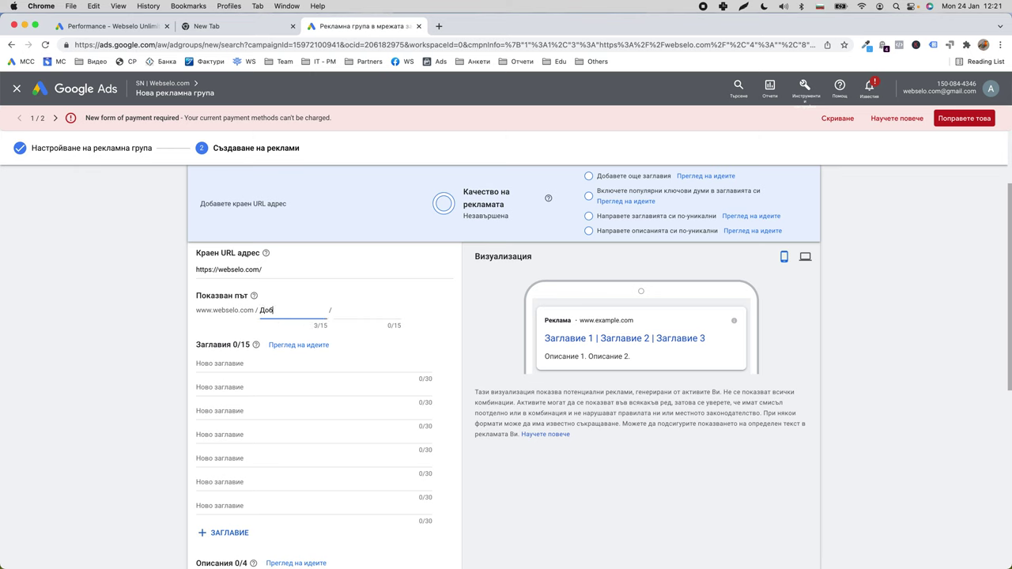
{"action": "type", "text": "Добра-услуга"}
{"action": "key", "text": "Tab"}
{"action": "type", "text": "Водеща-фирма"}
{"action": "key", "text": "Tab"}
- Enter "Търсите добра услуга?" and "Заявете услуга от топ фирма" as the ad's first two headlines
{"action": "left_click", "coordinate": [266, 362]}
{"action": "type", "text": "Търсите"}
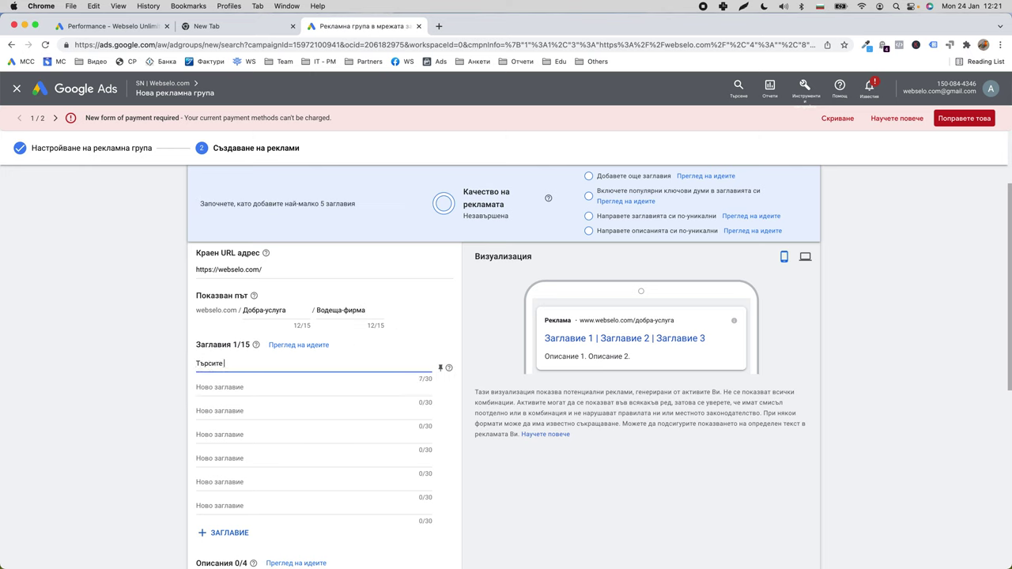
{"action": "type", "text": " добра услуга от"}
{"action": "key", "text": "Tab"}
{"action": "left_click", "coordinate": [249, 384]}
{"action": "type", "text": "Заяве"}
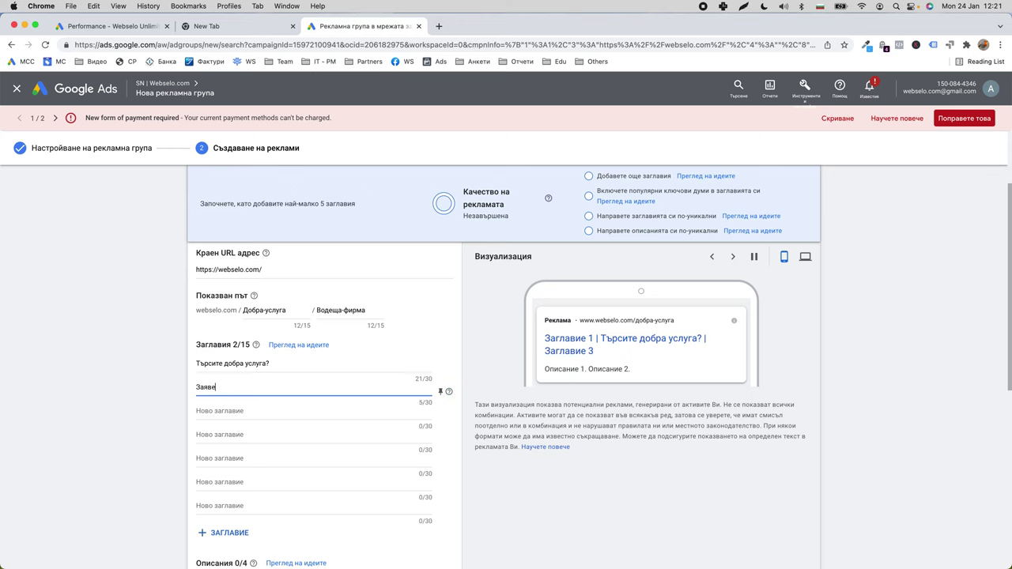
{"action": "type", "text": "те услуга от топ фирма"}
{"action": "key", "text": "Tab"}
- Enter "Най-добрите в в това" as the third headline and "Над 99.99% доволни клиенти" as the fourth
{"action": "key", "text": "Tab"}
{"action": "type", "text": "Най-добри"}
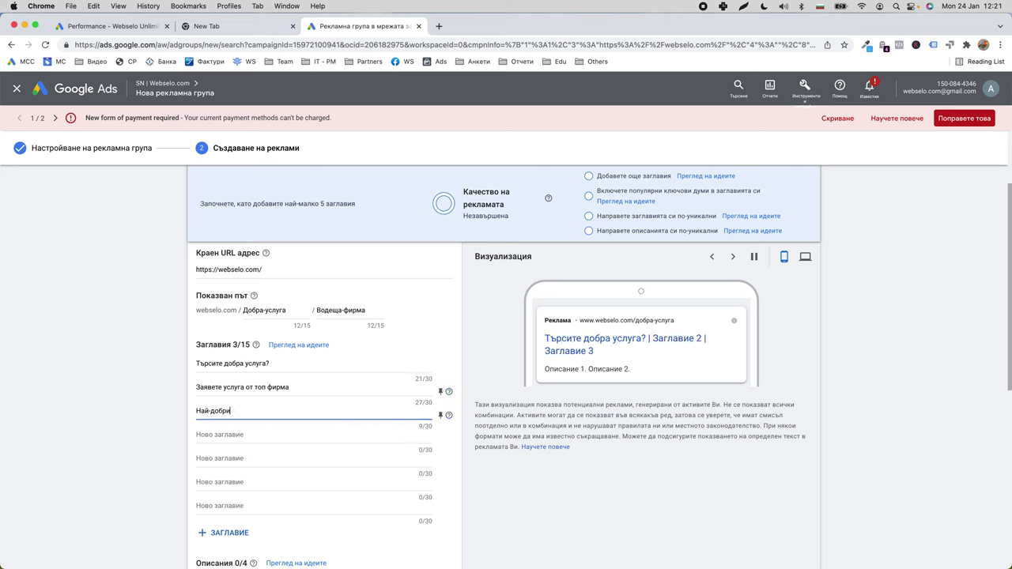
{"action": "type", "text": "те в в това"}
{"action": "key", "text": "Tab"}
{"action": "key", "text": "Tab"}
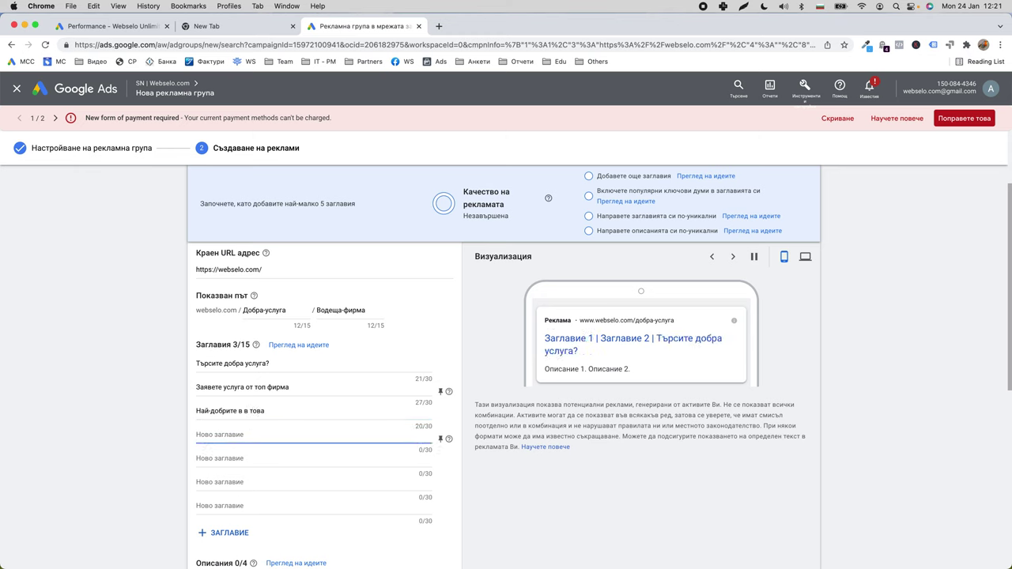
{"action": "type", "text": "Само д"}
{"action": "type", "text": "Над 9"}
{"action": "type", "text": " 9"}
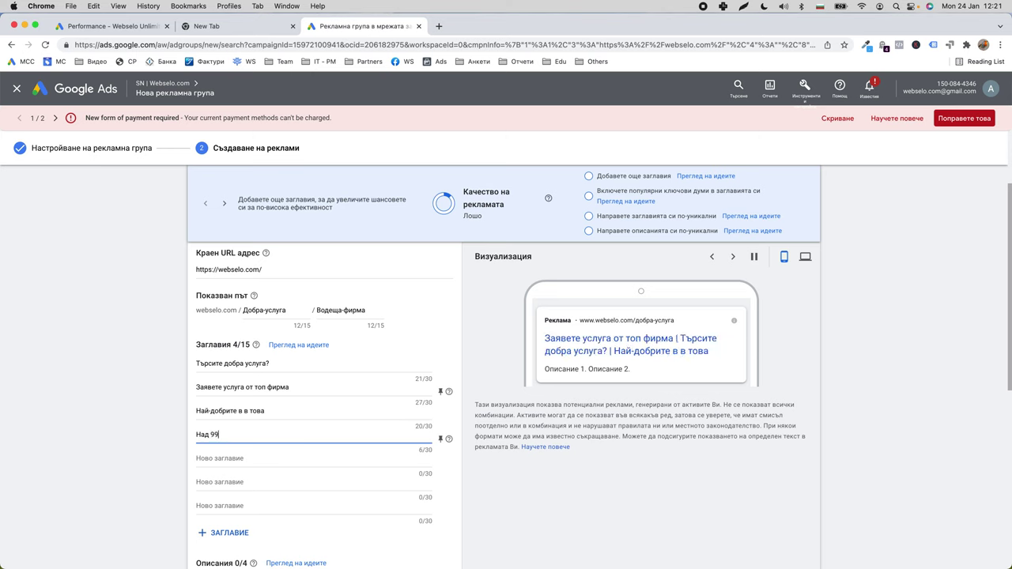
{"action": "type", "text": "59p9"}
{"action": "key", "text": "BackSpace"}
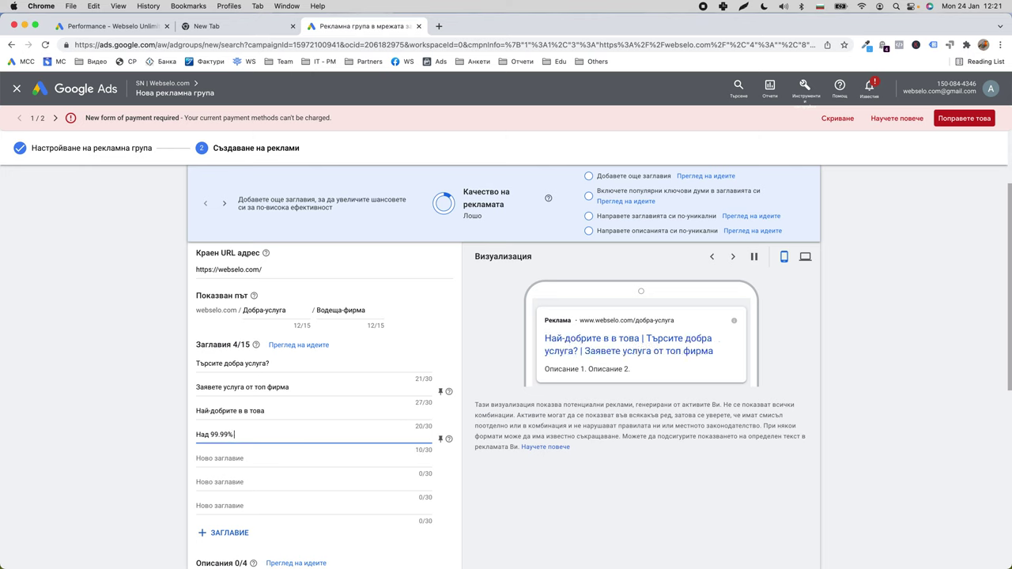
{"action": "type", "text": "9% доволни клиенти"}
- Enter "Изпратете запитване още днес" as the ad's fifth headline
{"action": "key", "text": "Tab"}
{"action": "type", "text": "Изпр"}
{"action": "type", "text": "атете запитване за услу"}
{"action": "key", "text": "BackSpace"}
{"action": "key", "text": "BackSpace"}
{"action": "type", "text": "още днес"}
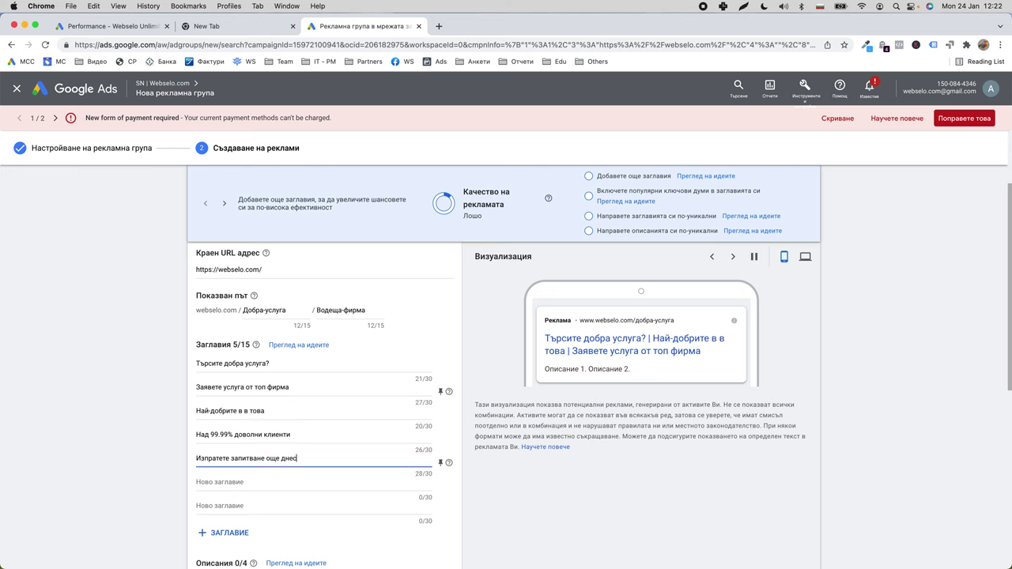
- Enter "Търсите доставчик на услуга Х и услуга У? Няма проблем. Правим го от 30 години." as the ad's first description
{"action": "scroll", "coordinate": [232, 395], "scroll_direction": "down", "scroll_amount": 3}
{"action": "left_click", "coordinate": [236, 469]}
{"action": "type", "text": "Търсите длоставчик на"}
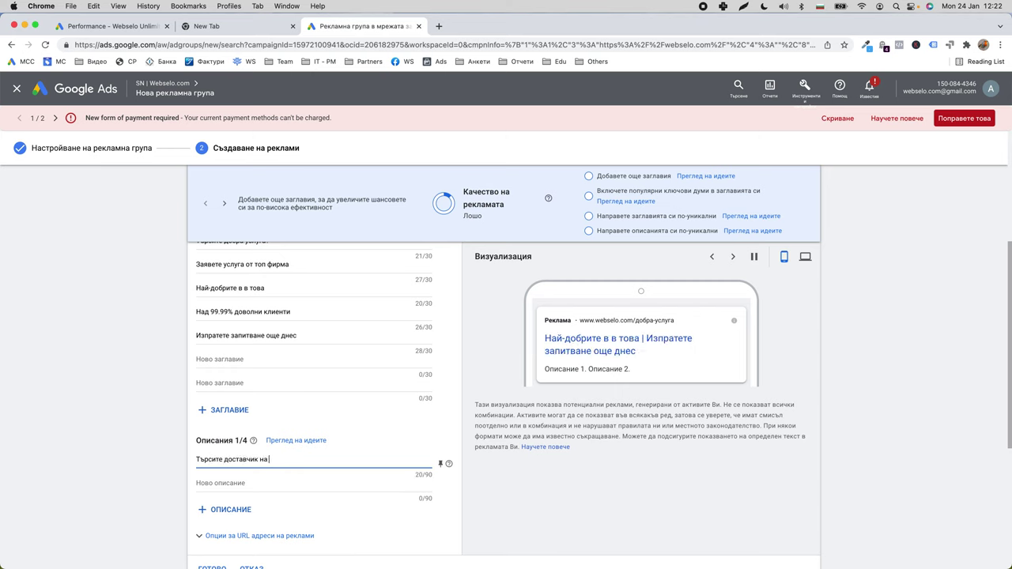
{"action": "type", "text": "уга Х и услугаУ? Няма проблем"}
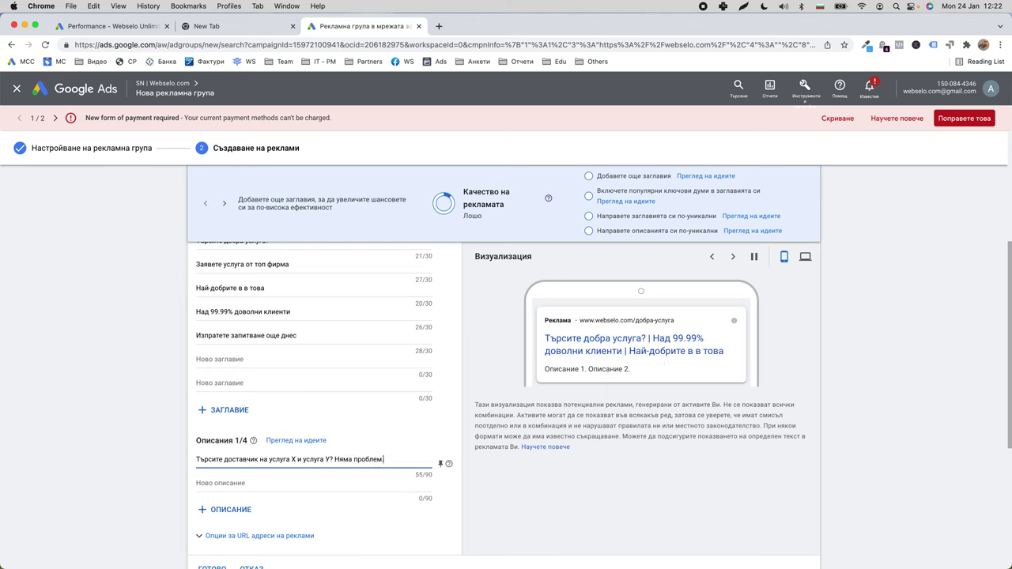
{"action": "type", "text": ". Правим го"}
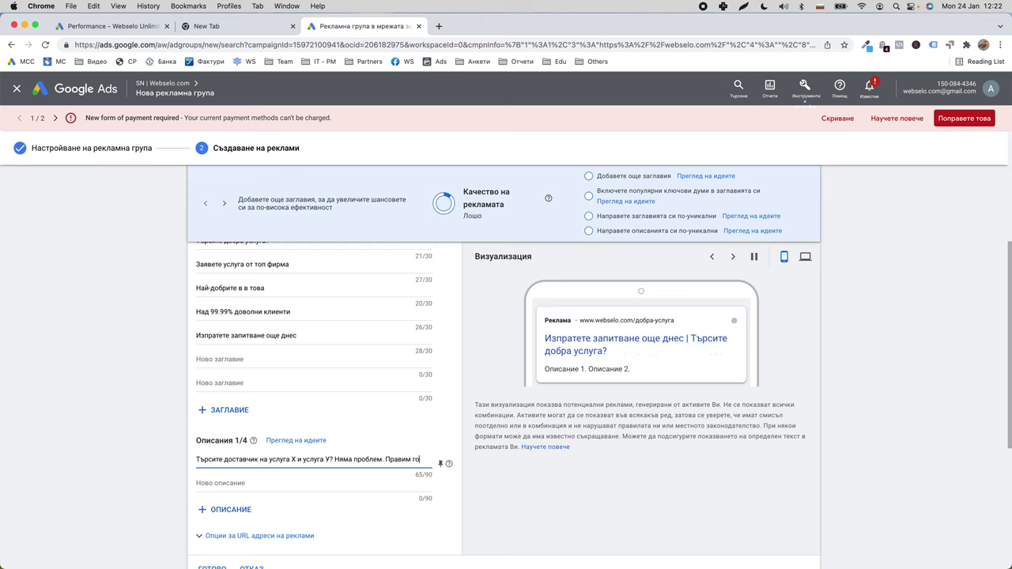
{"action": "type", "text": " от 30 години."}
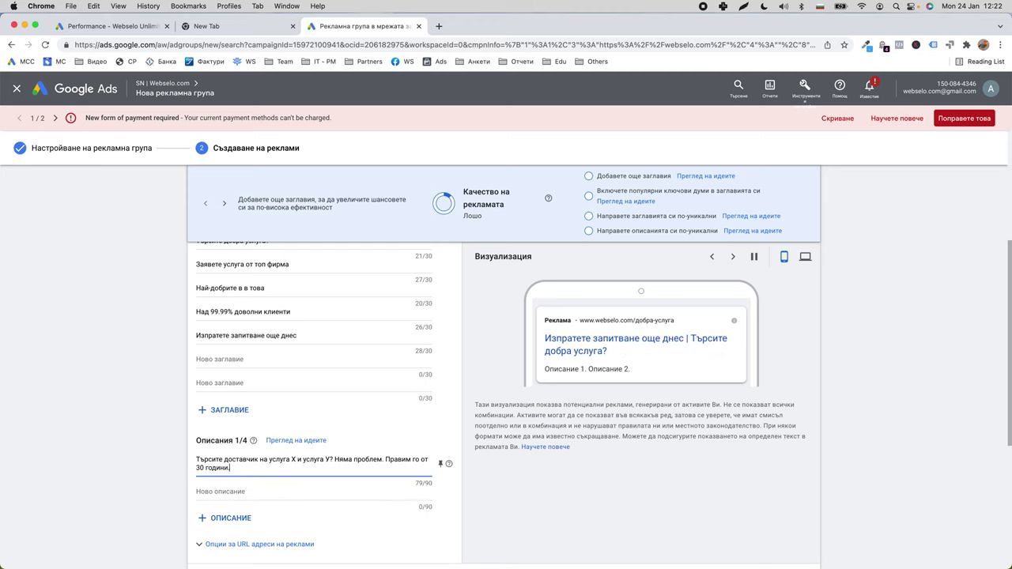
- Enter "Говорете с наш консултант и ще ви направим индивидуална оферта. Побързайте." as the ad's second description
{"action": "key", "text": "Tab"}
{"action": "type", "text": "Говроете"}
{"action": "key", "text": "super+a"}
{"action": "type", "text": "Говорте"}
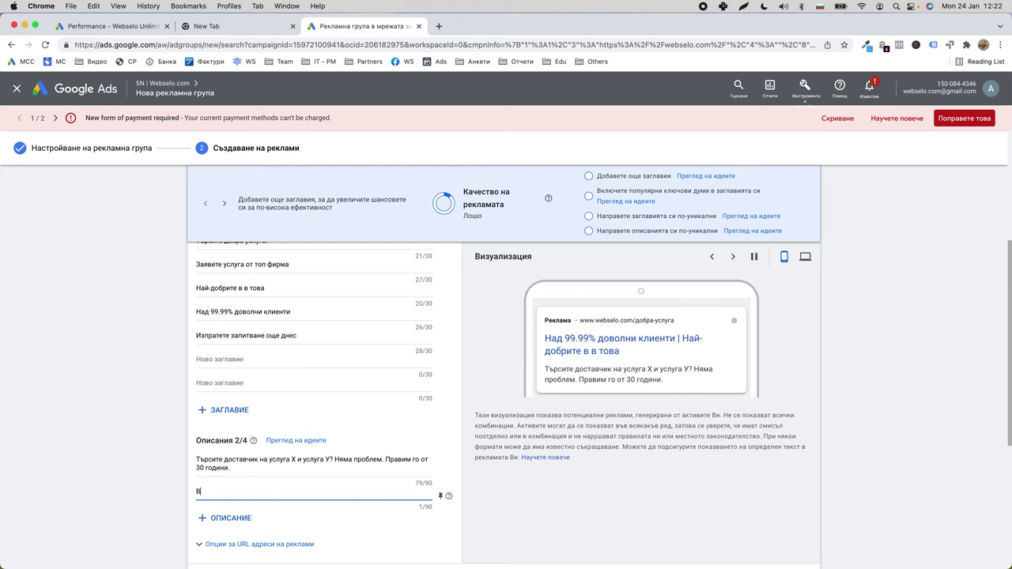
{"action": "type", "text": " с"}
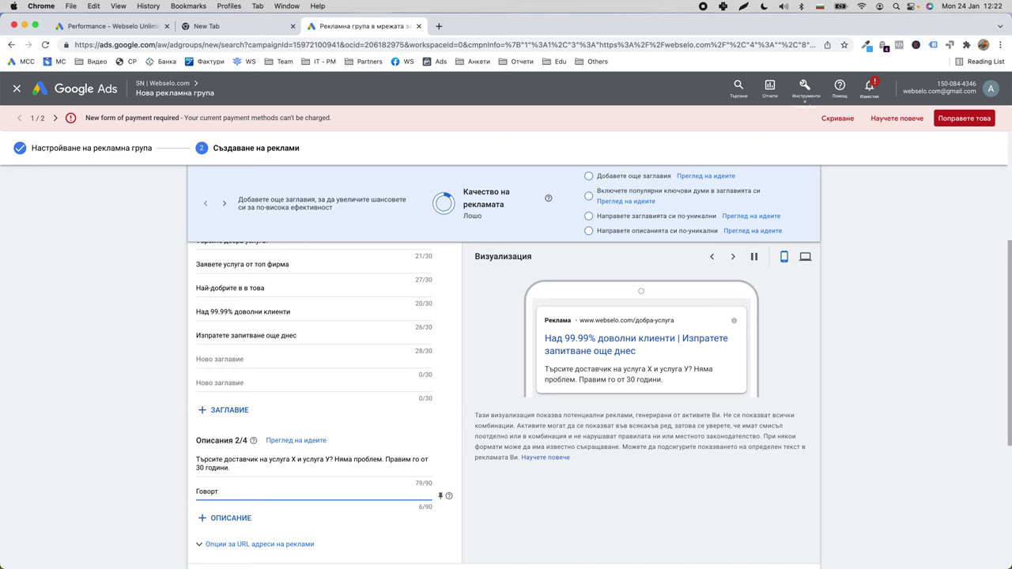
{"action": "type", "text": " консултант и ще ви напраив"}
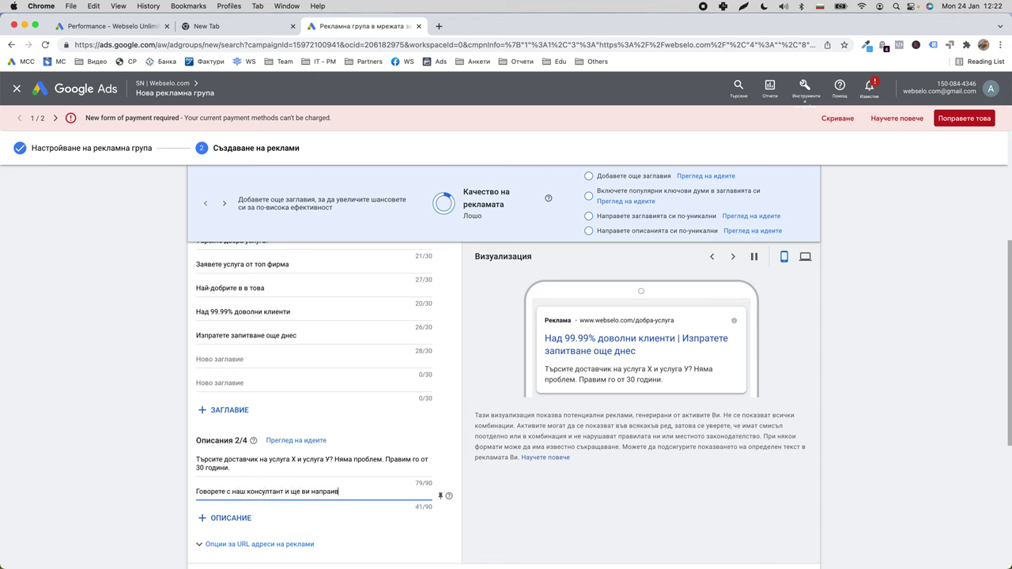
{"action": "key", "text": "BackSpace"}
{"action": "key", "text": "BackSpace"}
{"action": "type", "text": "вим индиви"}
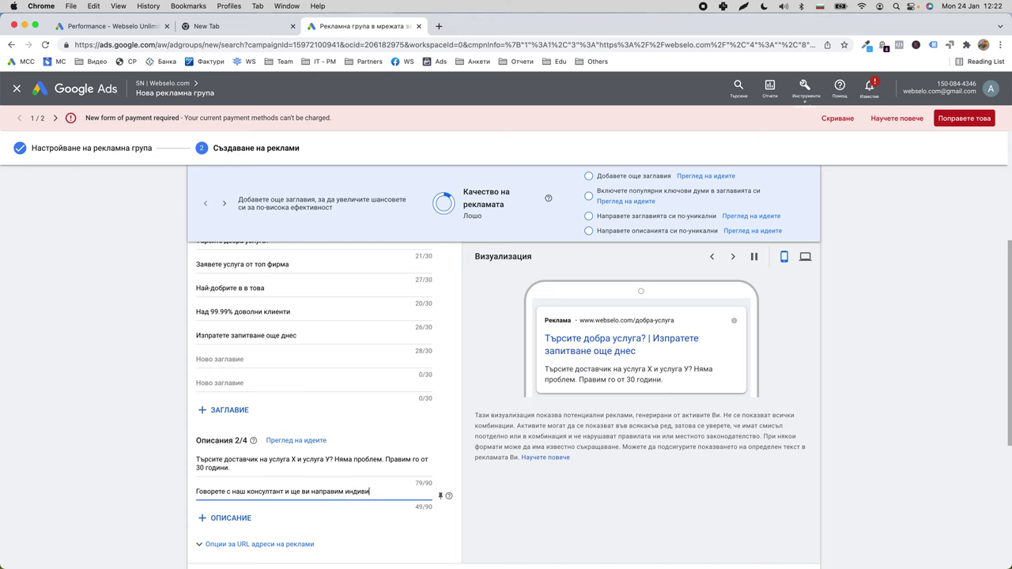
{"action": "type", "text": "дуална оферта. Поф"}
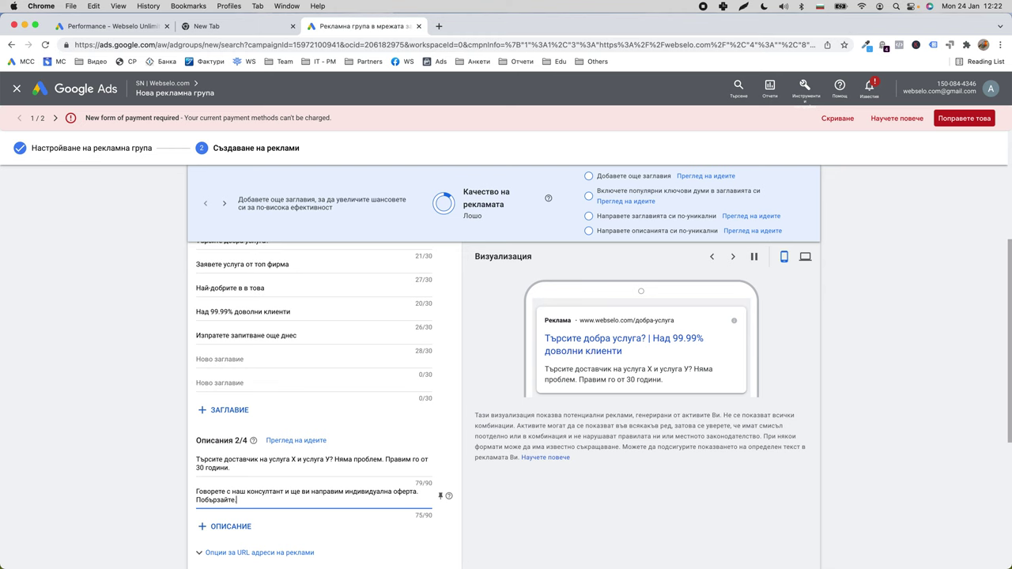
- Finish the responsive search ad and save the new ad group
{"action": "scroll", "coordinate": [174, 531], "scroll_direction": "down", "scroll_amount": 5}
{"action": "scroll", "coordinate": [260, 509], "scroll_direction": "up", "scroll_amount": 2}
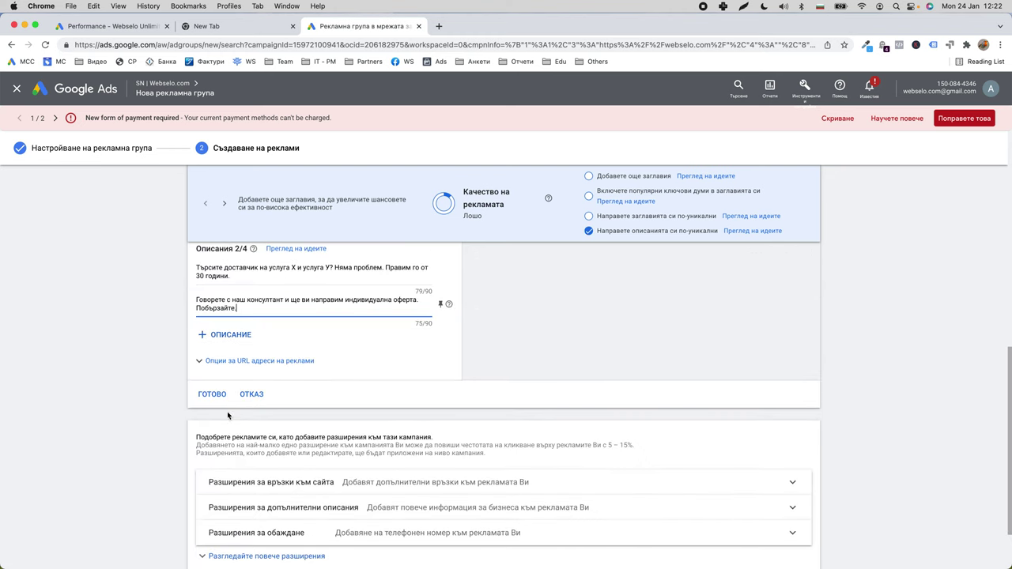
{"action": "left_click", "coordinate": [211, 393]}
{"action": "left_click", "coordinate": [264, 529]}
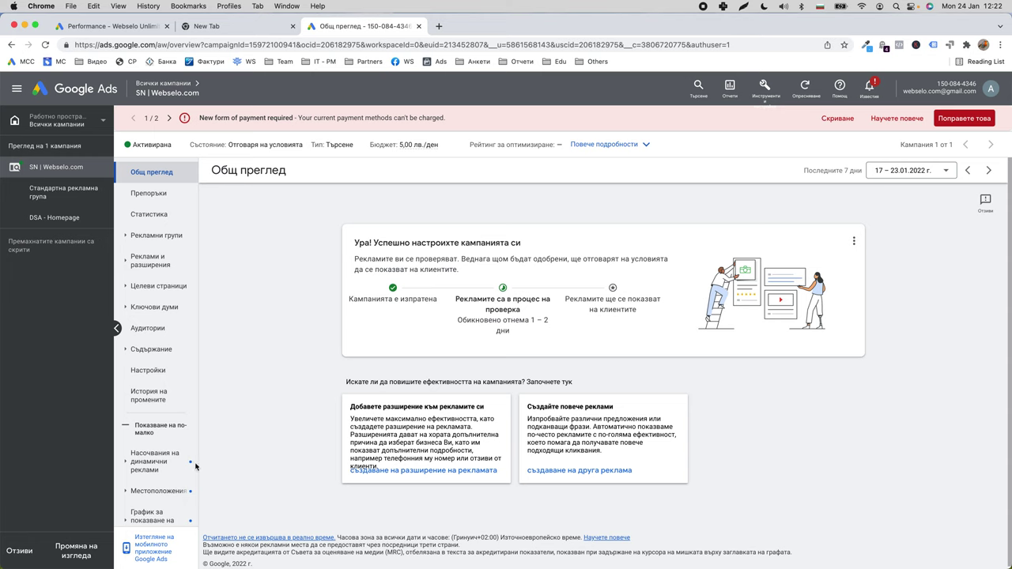
- Switch to the overview of all campaigns and start a new campaign from the campaigns list
{"action": "left_click", "coordinate": [53, 147]}
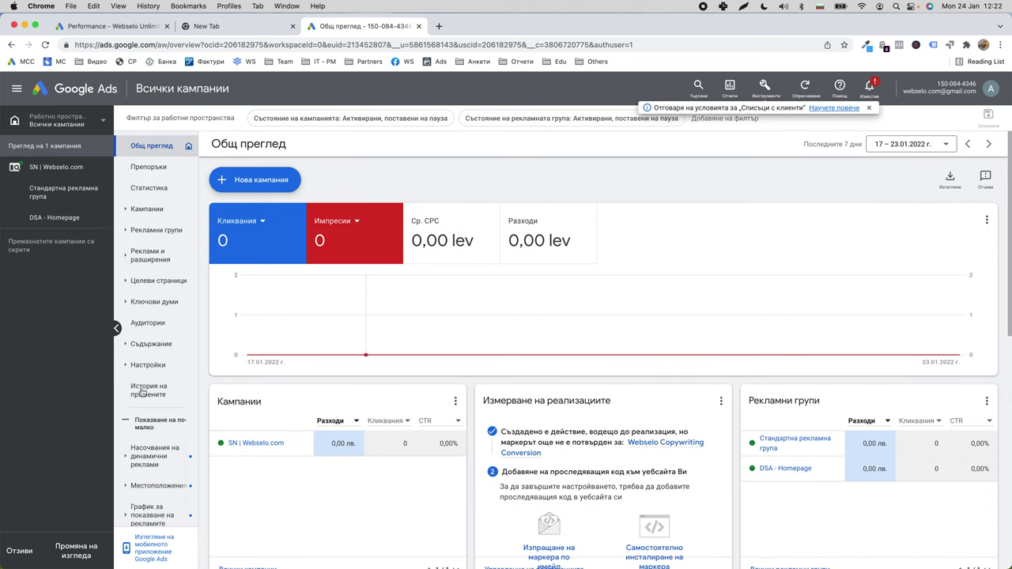
{"action": "left_click", "coordinate": [79, 126]}
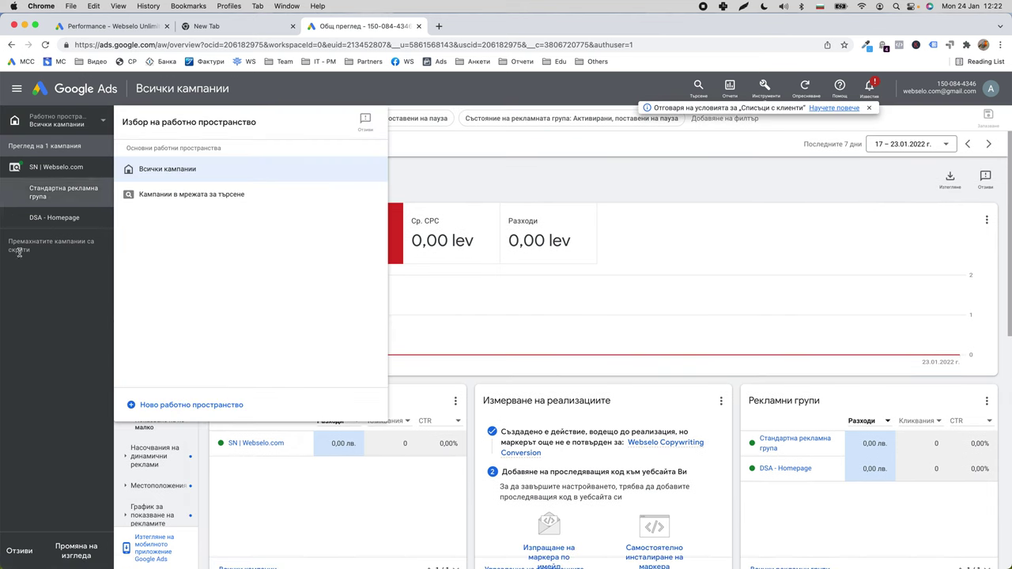
{"action": "left_click", "coordinate": [110, 288]}
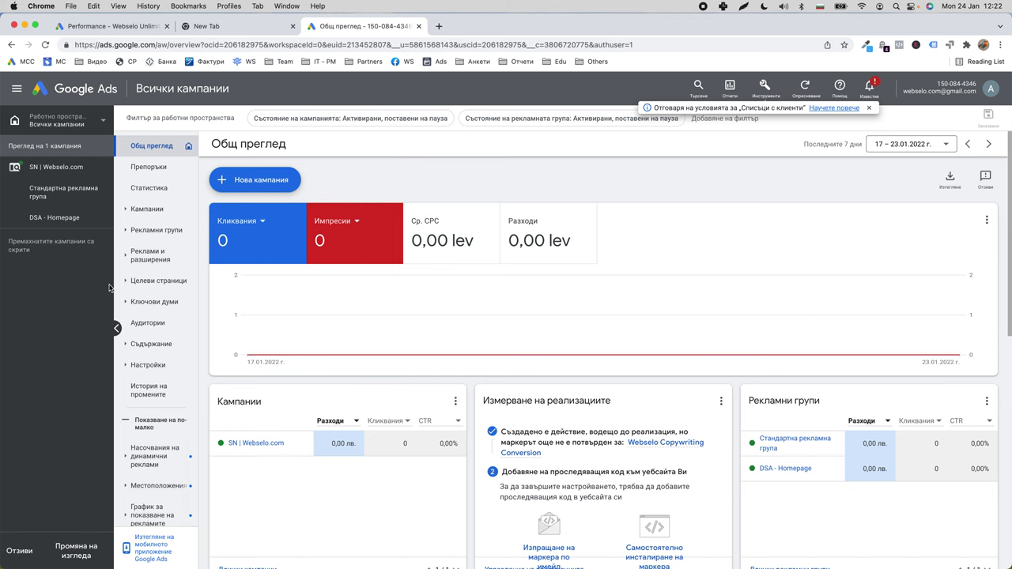
{"action": "left_click", "coordinate": [147, 209]}
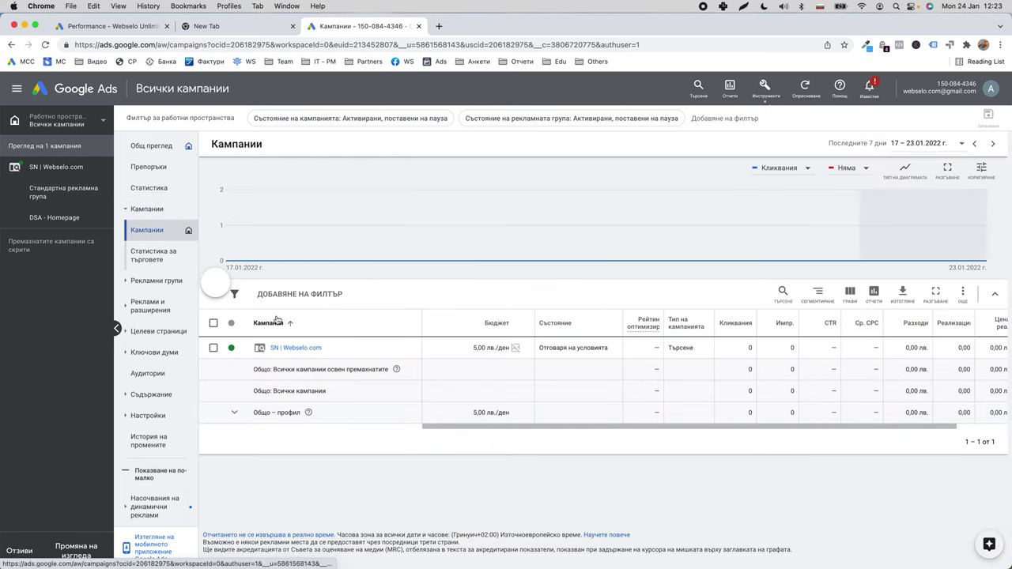
{"action": "left_click", "coordinate": [211, 278]}
{"action": "left_click", "coordinate": [264, 287]}
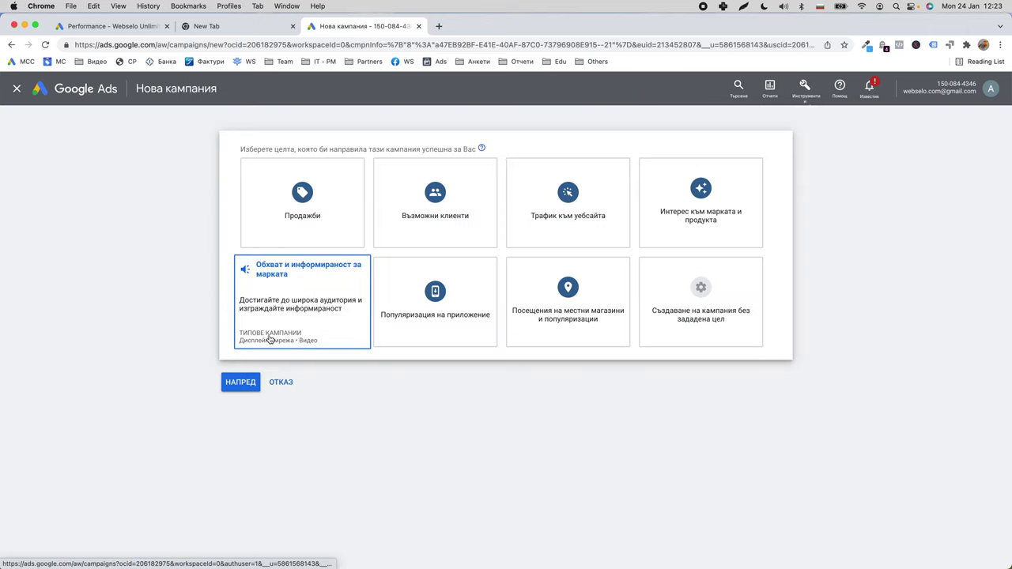
- Create the campaign without a set goal, choosing the Display type and the standard Display campaign subtype
{"action": "left_click", "coordinate": [696, 308]}
{"action": "left_click", "coordinate": [479, 332]}
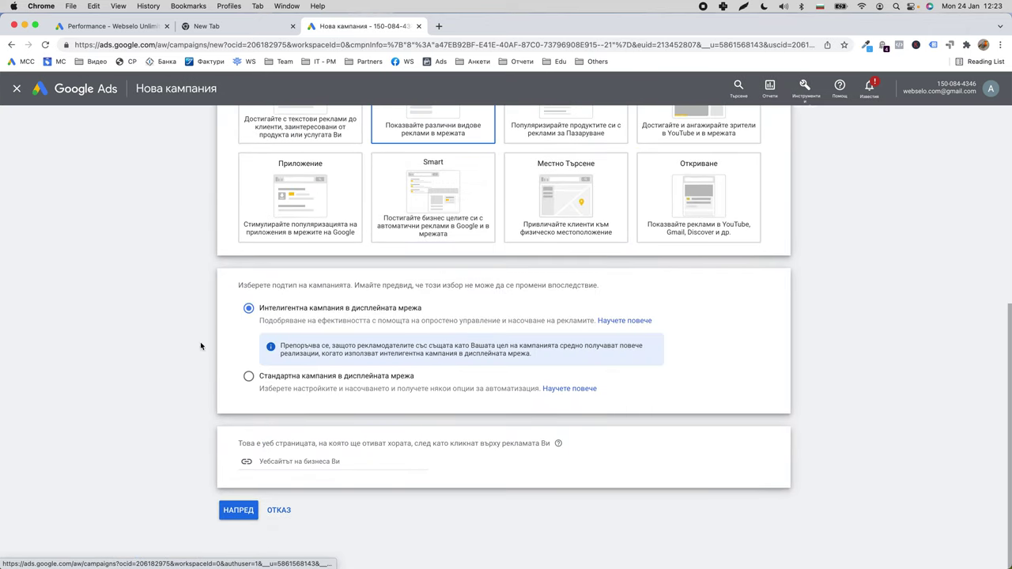
{"action": "left_click", "coordinate": [363, 383]}
{"action": "left_click", "coordinate": [366, 312]}
{"action": "left_click", "coordinate": [320, 382]}
- Enter webselo.com as the business website, name the campaign "DN \\ NEW" and continue to its settings
{"action": "left_click", "coordinate": [299, 380]}
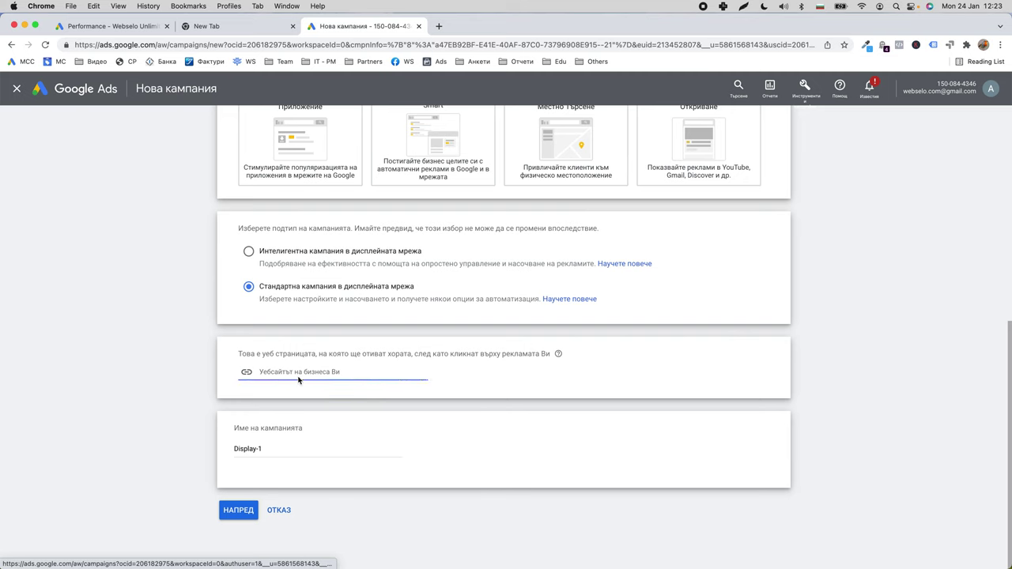
{"action": "type", "text": "webselo.com"}
{"action": "triple_click", "coordinate": [335, 448]}
{"action": "type", "text": "Display"}
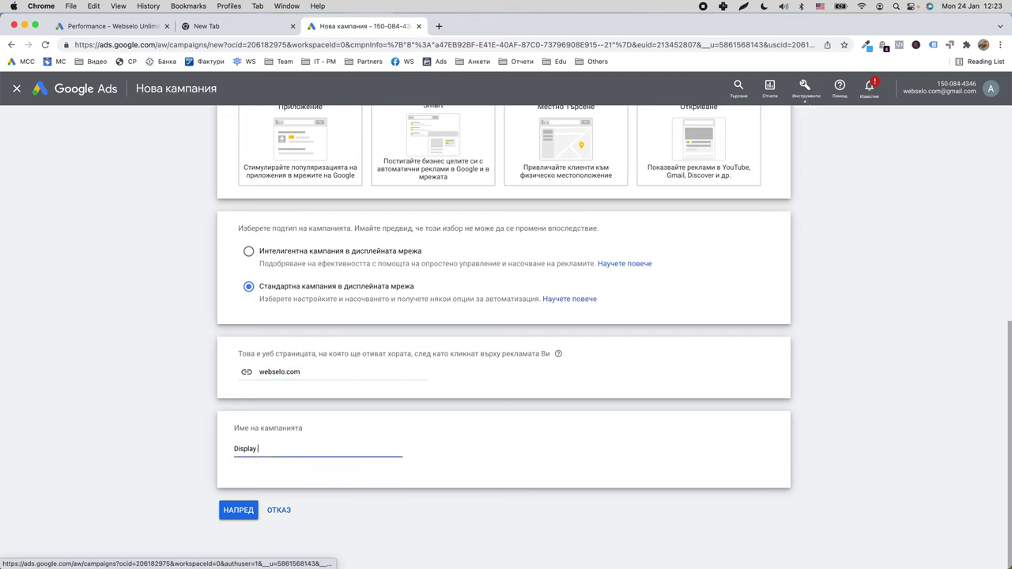
{"action": "type", "text": " Outreacn"}
{"action": "key", "text": "super+a"}
{"action": "type", "text": "DN \\ NEW"}
{"action": "left_click", "coordinate": [237, 507]}
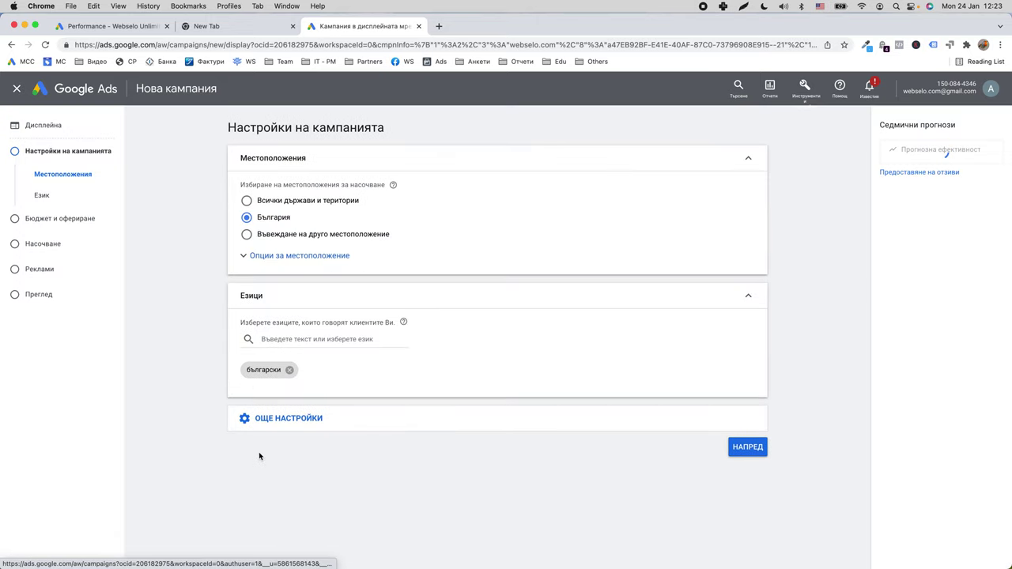
- Exit the campaign guide and limit location targeting to people in or regularly in the targeted locations
{"action": "left_click", "coordinate": [316, 253]}
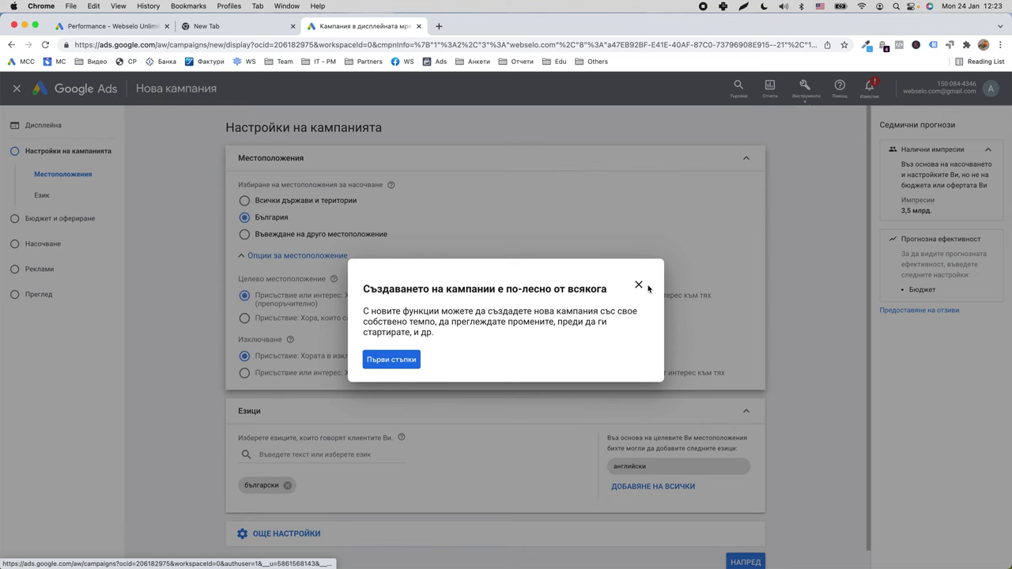
{"action": "left_click", "coordinate": [645, 287]}
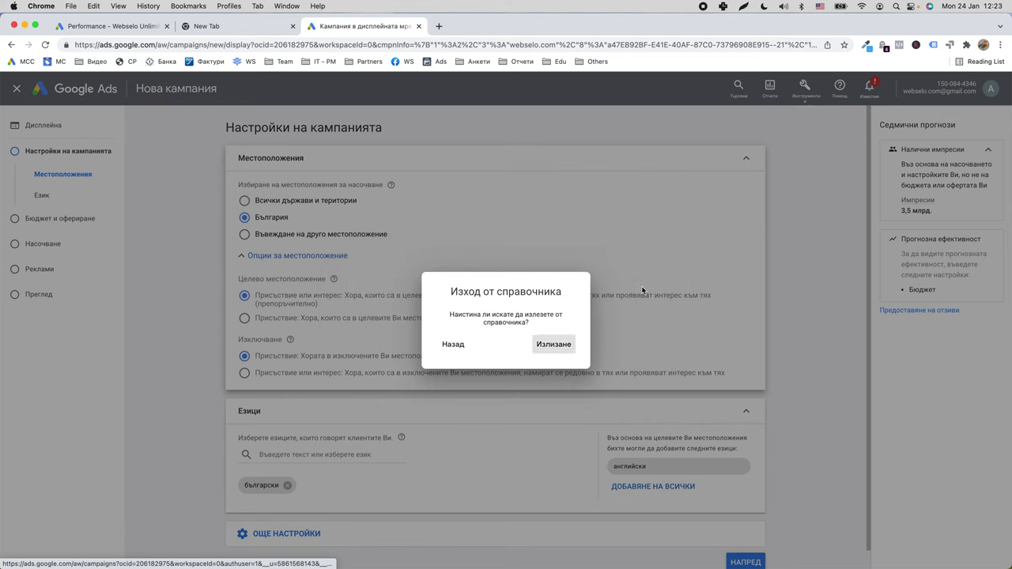
{"action": "left_click", "coordinate": [544, 345]}
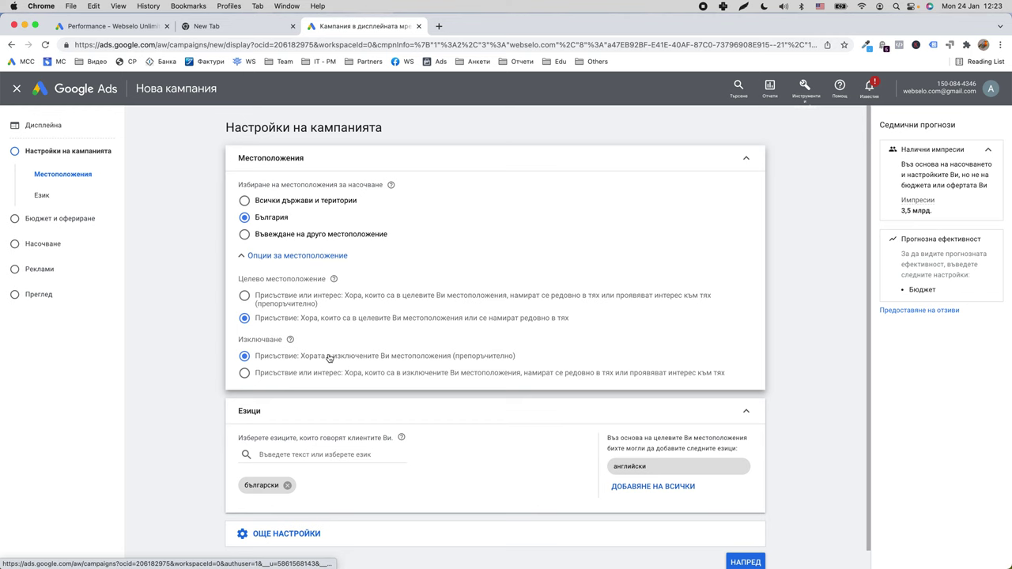
- Add English to the campaign languages, review the additional settings and continue to budget and bidding
{"action": "left_click", "coordinate": [656, 467]}
{"action": "left_click", "coordinate": [322, 532]}
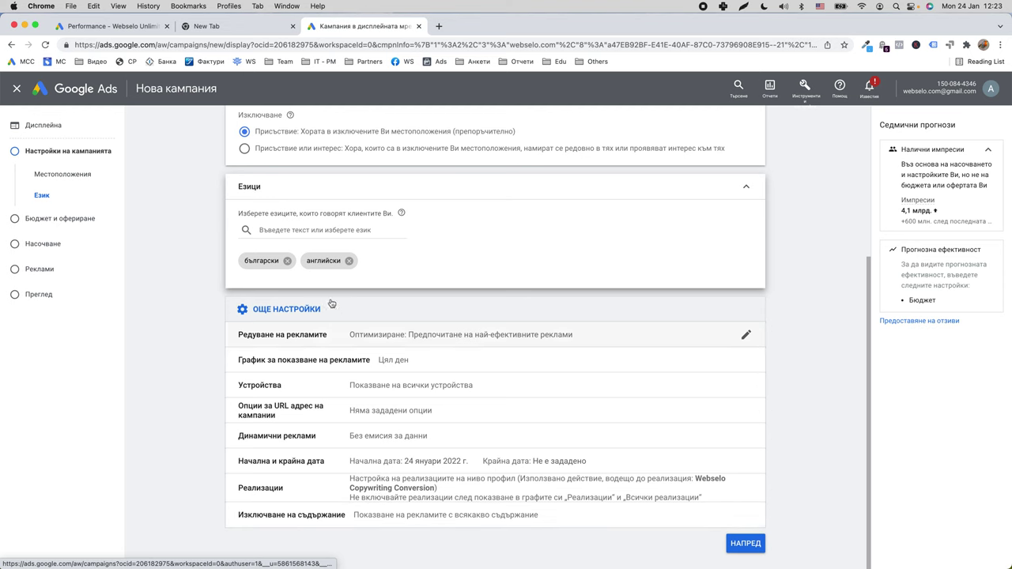
{"action": "scroll", "coordinate": [379, 341], "scroll_direction": "up", "scroll_amount": 1}
{"action": "scroll", "coordinate": [402, 441], "scroll_direction": "down", "scroll_amount": 1}
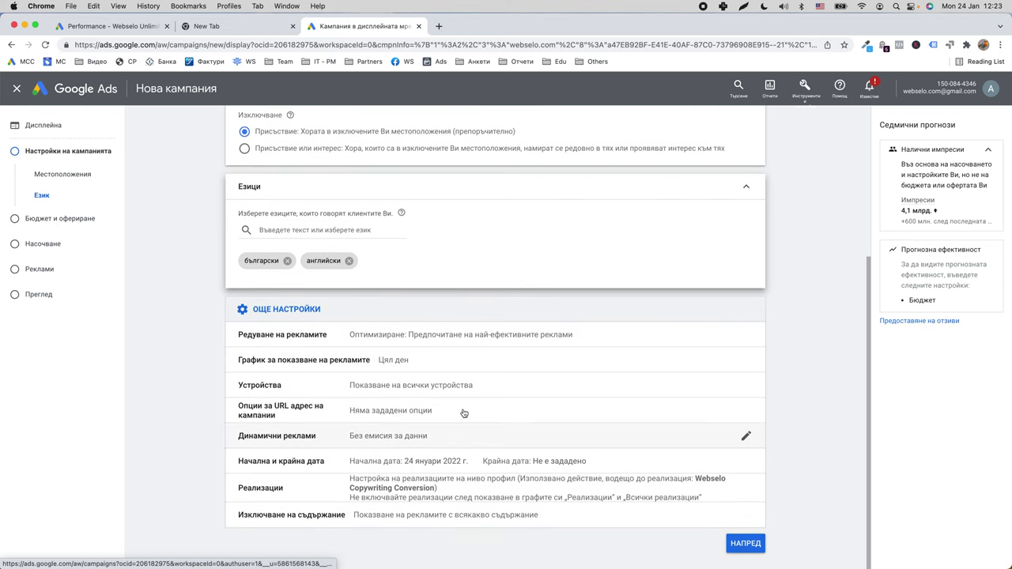
{"action": "left_click", "coordinate": [729, 545]}
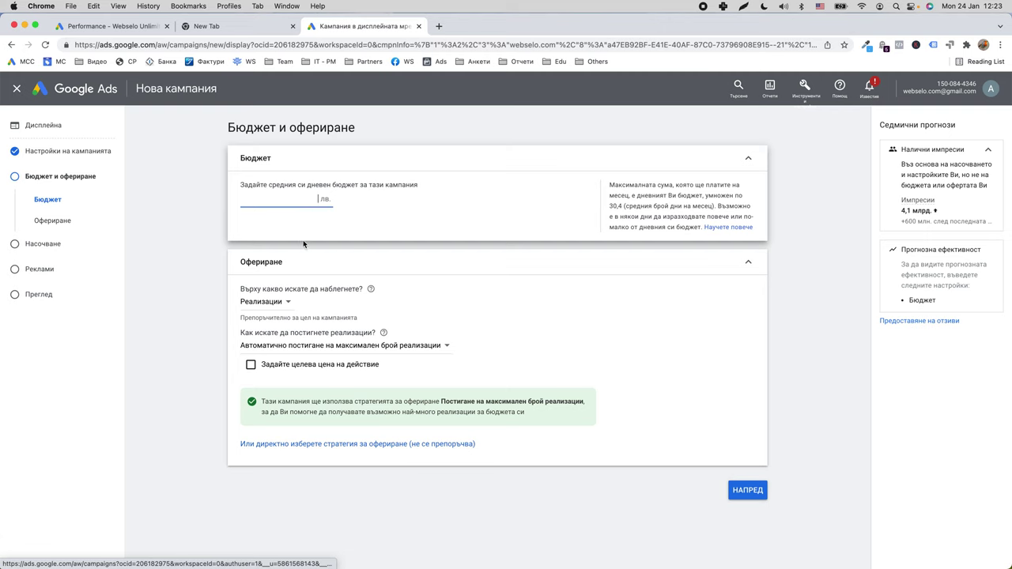
- Set the average daily budget to 5,00 лв. and review the conversion bidding and optimization focus options
{"action": "left_click", "coordinate": [356, 346]}
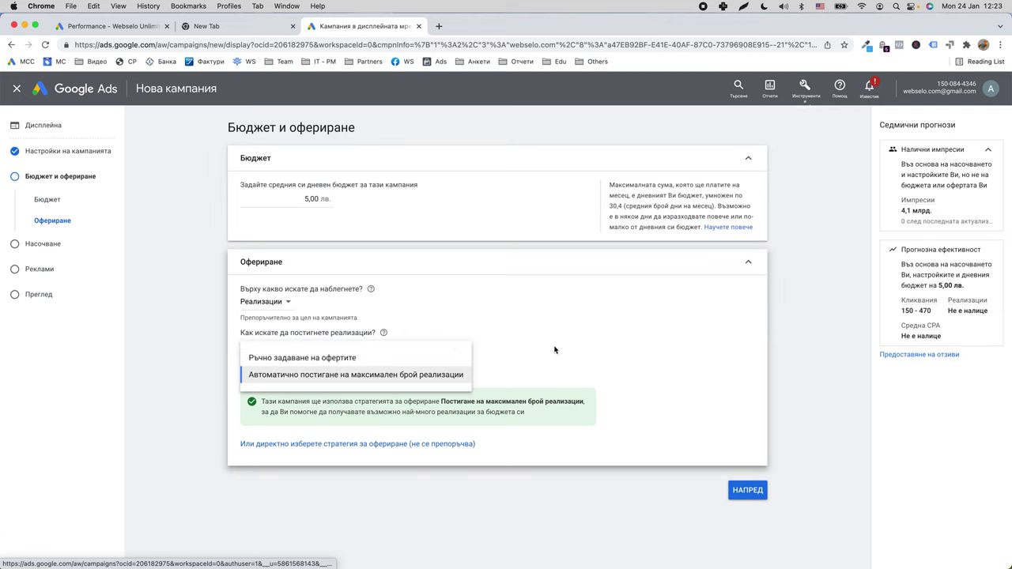
{"action": "left_click", "coordinate": [579, 351]}
{"action": "left_click", "coordinate": [283, 303]}
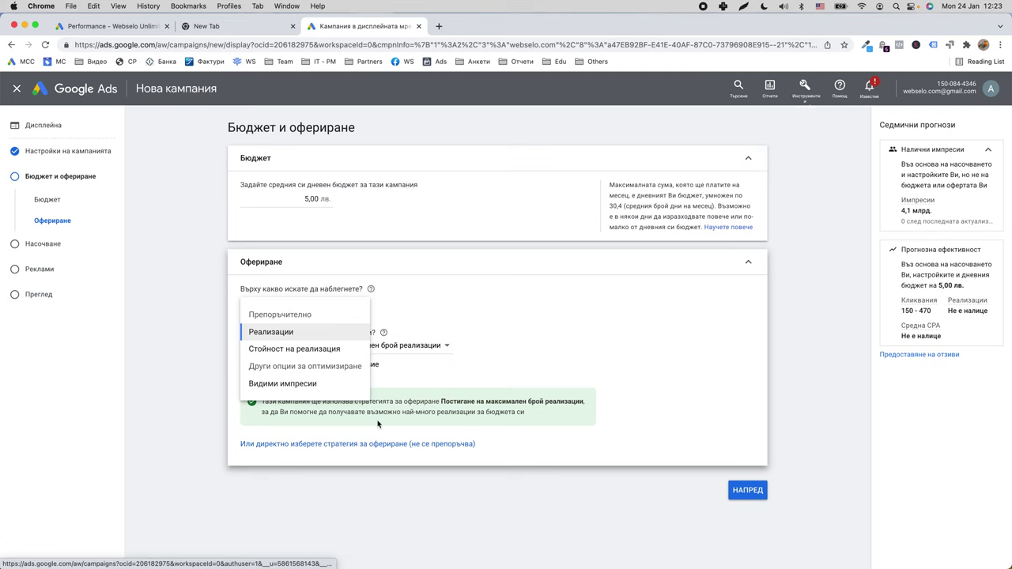
{"action": "left_click", "coordinate": [521, 367]}
{"action": "left_click", "coordinate": [282, 308]}
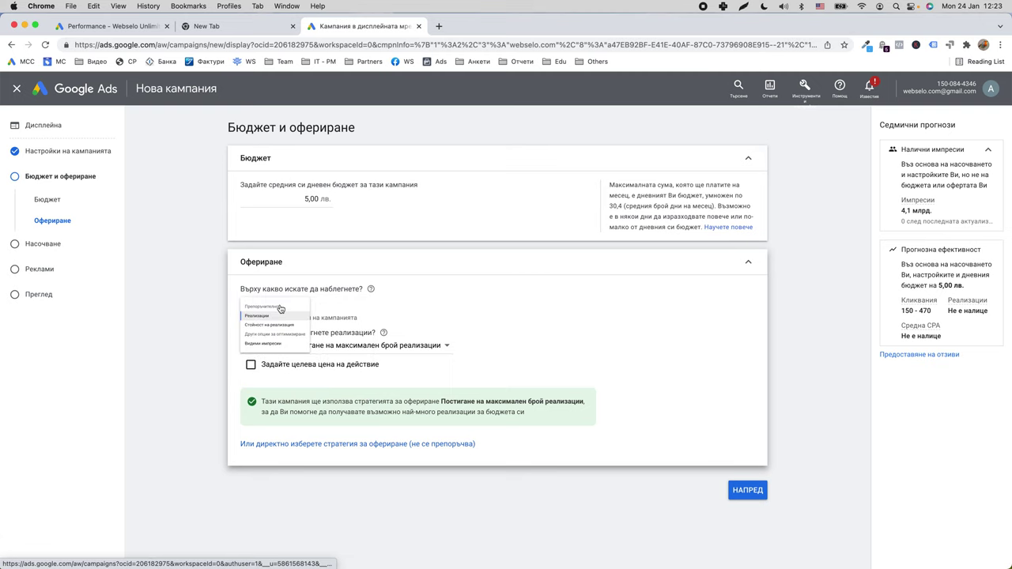
{"action": "left_click", "coordinate": [601, 329]}
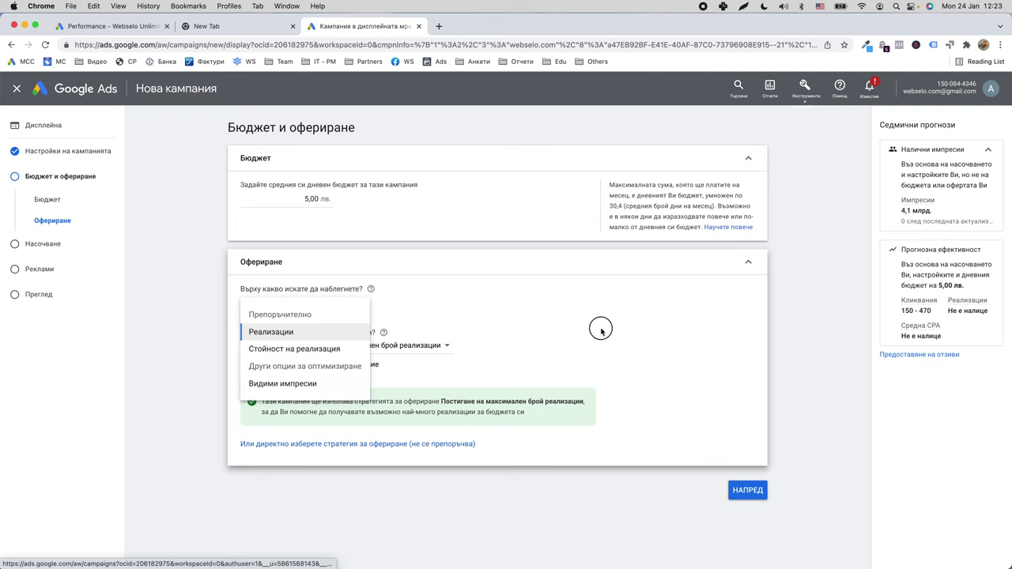
- Directly choose the maximize clicks bid strategy, set its maximum CPC bid limit to 0,45 лв. and continue to targeting
{"action": "left_click", "coordinate": [384, 443]}
{"action": "left_click", "coordinate": [310, 327]}
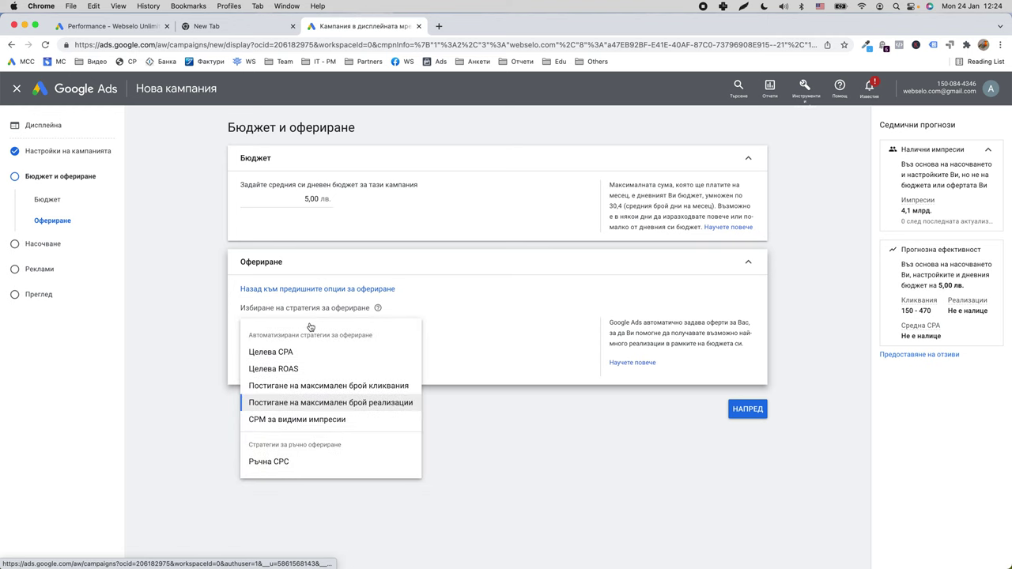
{"action": "left_click", "coordinate": [355, 388]}
{"action": "left_click", "coordinate": [333, 361]}
{"action": "left_click", "coordinate": [287, 384]}
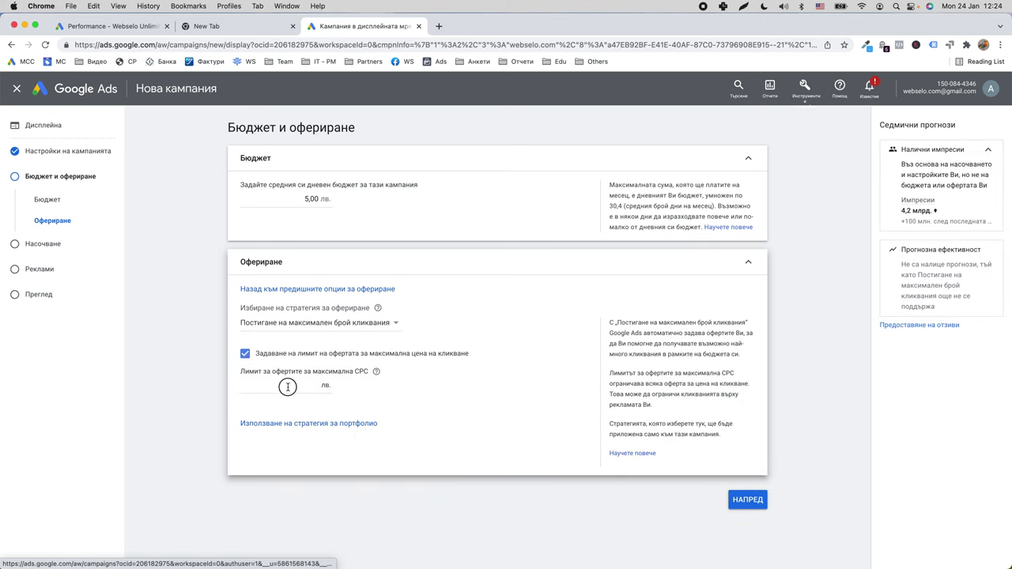
{"action": "type", "text": "0.4,45"}
{"action": "left_click", "coordinate": [744, 501]}
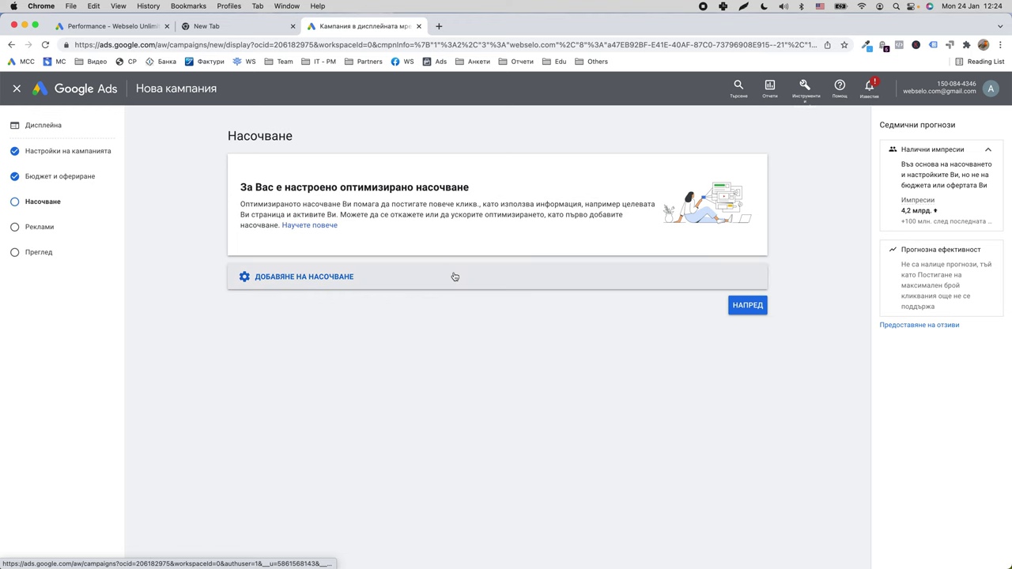
- Expand the additional targeting options and continue to ad creation without adding any targeting
{"action": "left_click", "coordinate": [455, 275]}
{"action": "left_click", "coordinate": [748, 432]}
{"action": "scroll", "coordinate": [298, 388], "scroll_direction": "down", "scroll_amount": 3}
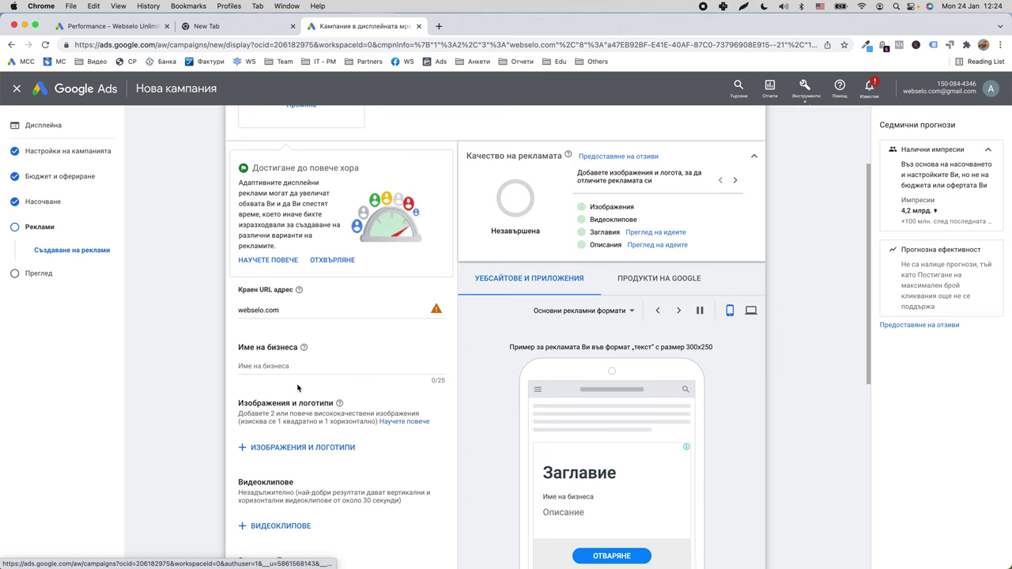
- Set the display ad's business name to "webselo.com - web agency"
{"action": "left_click", "coordinate": [298, 366]}
{"action": "type", "text": "webselo.com - фие"}
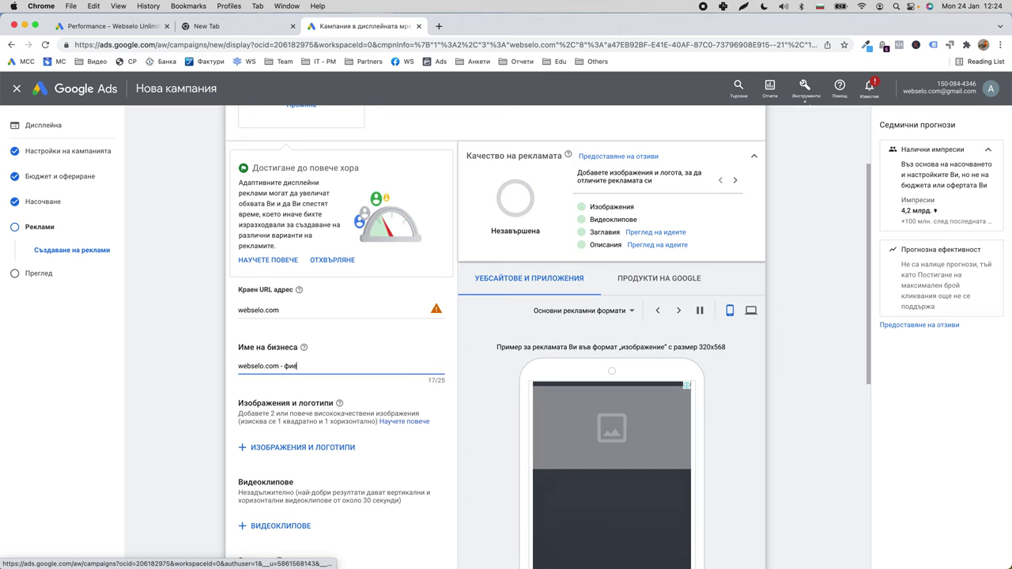
{"action": "key", "text": "BackSpace"}
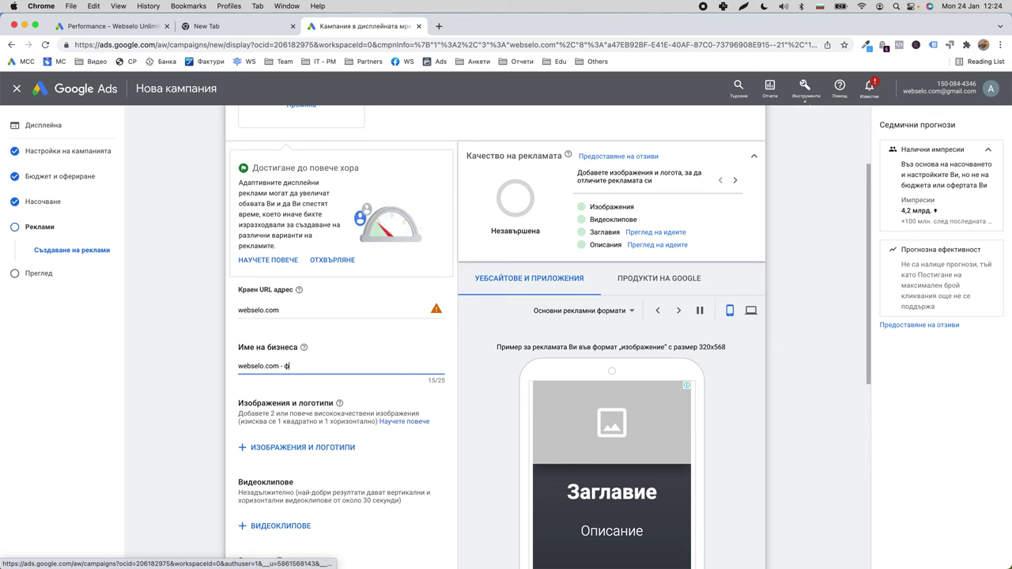
{"action": "key", "text": "BackSpace"}
{"action": "key", "text": "BackSpace"}
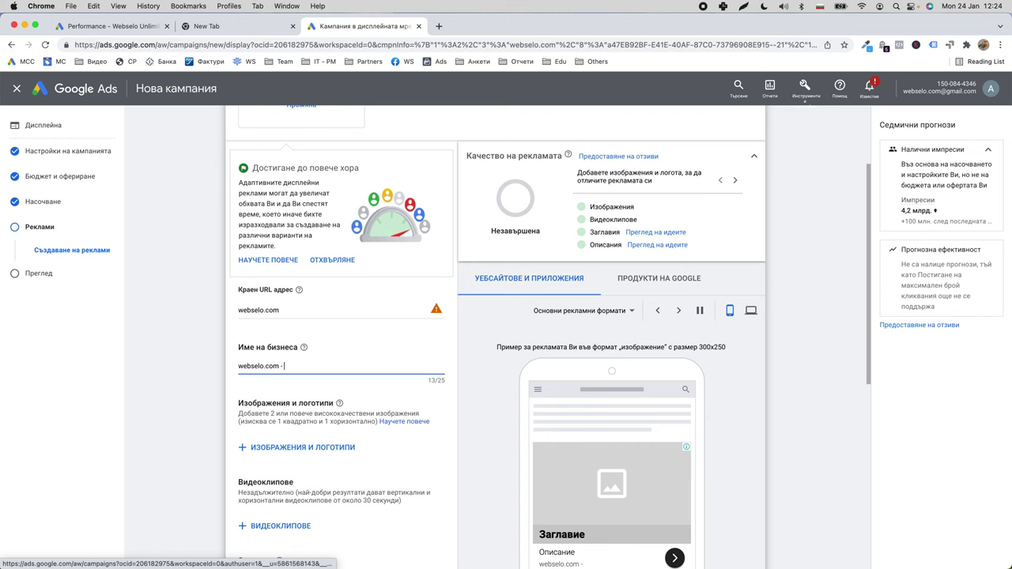
{"action": "type", "text": "web agency"}
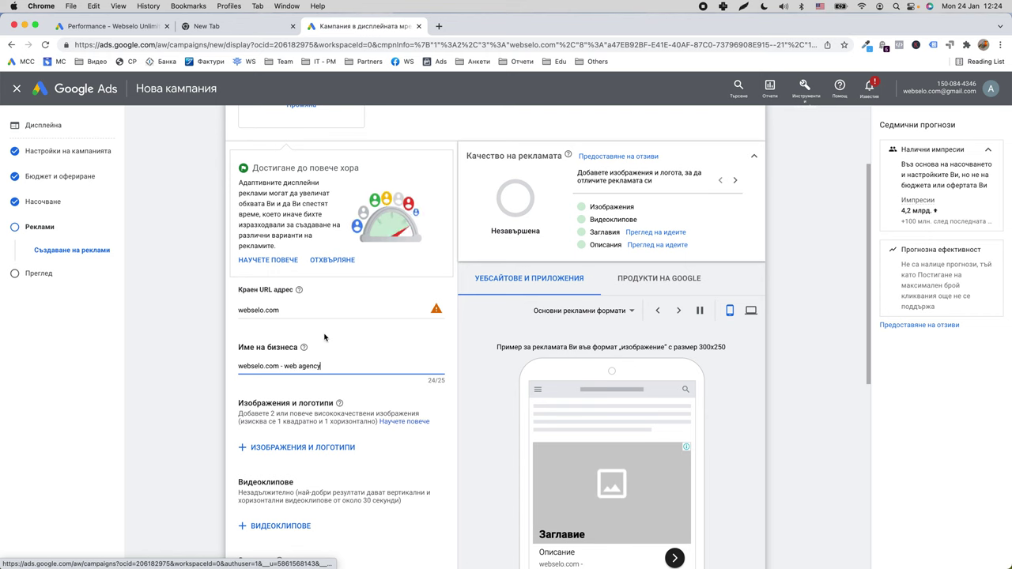
- Add the stock image of six seated business people to the ad in the 1,91:1 and 1:1 ratios and save the selection
{"action": "scroll", "coordinate": [324, 337], "scroll_direction": "down", "scroll_amount": 3}
{"action": "scroll", "coordinate": [318, 356], "scroll_direction": "up", "scroll_amount": 2}
{"action": "left_click", "coordinate": [314, 318]}
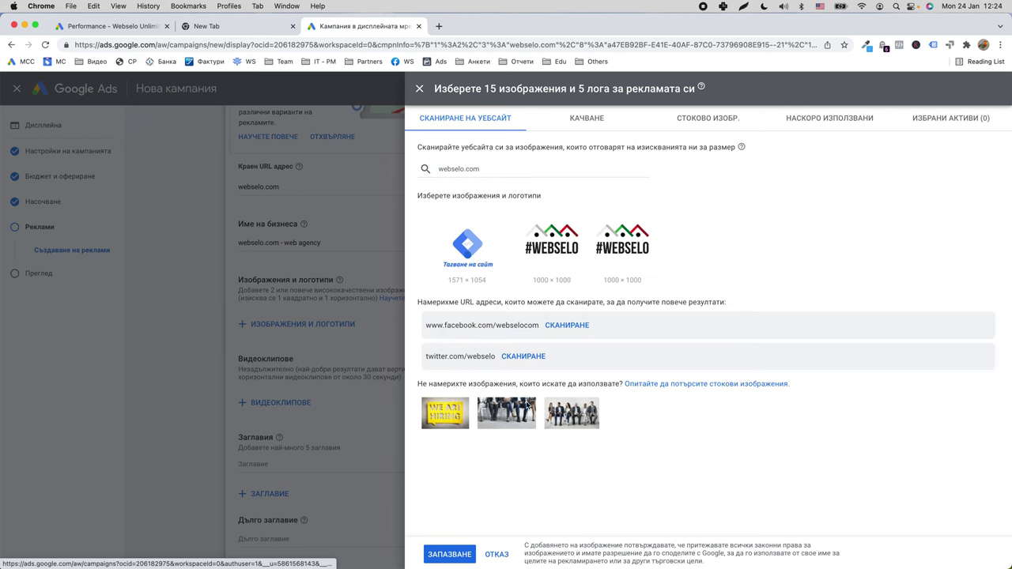
{"action": "left_click", "coordinate": [499, 425]}
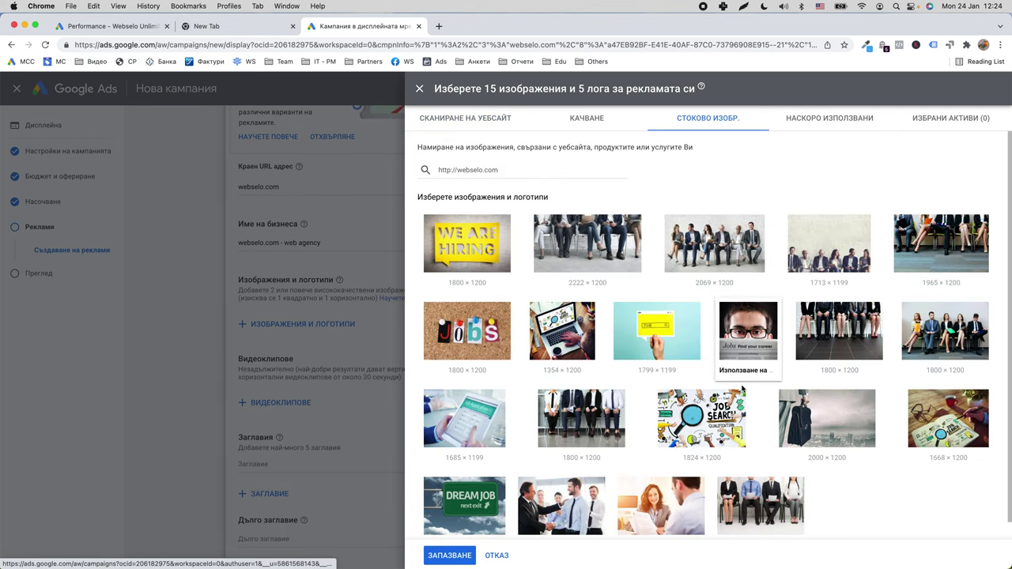
{"action": "left_click", "coordinate": [725, 247]}
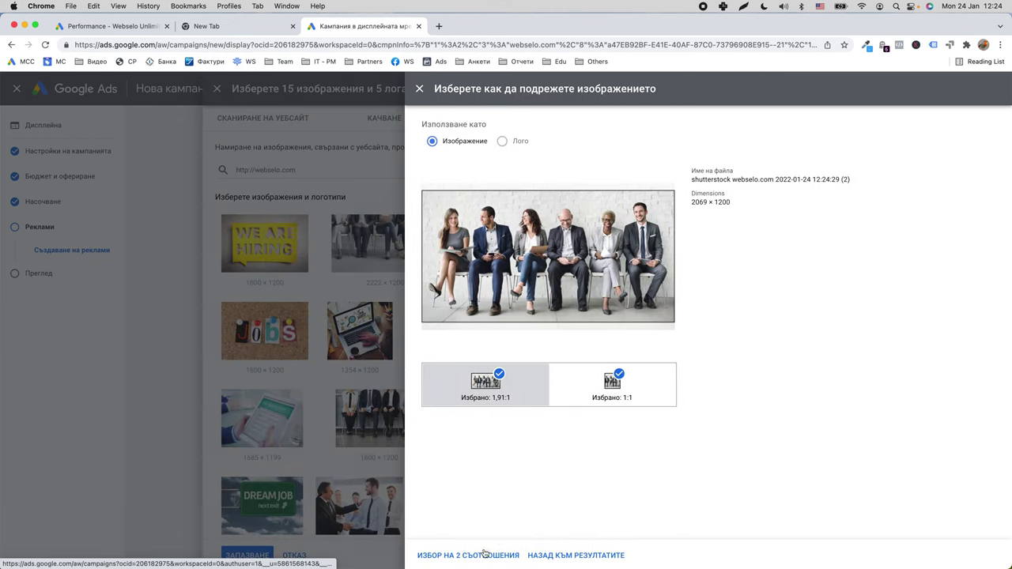
{"action": "left_click", "coordinate": [485, 554]}
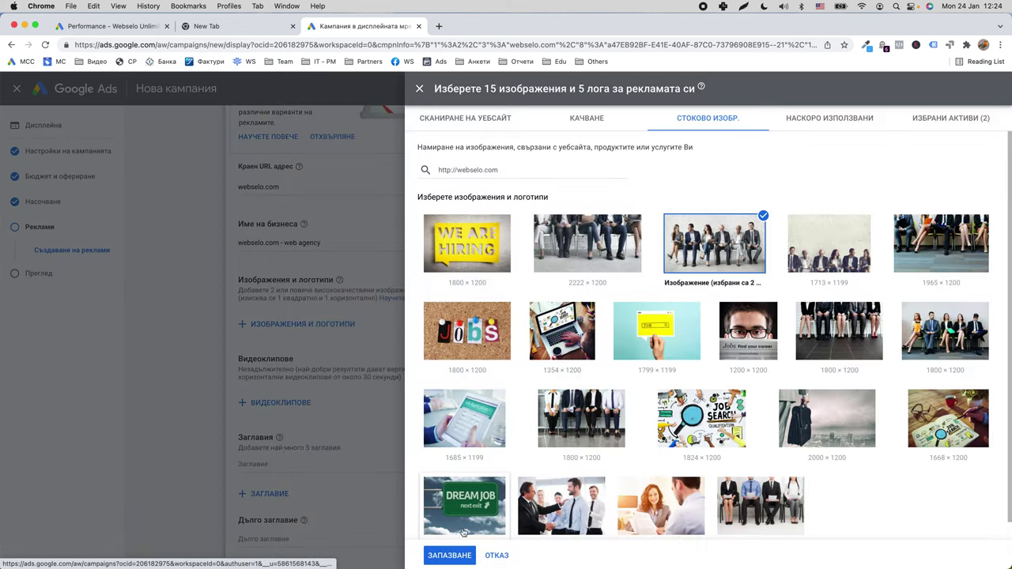
{"action": "left_click", "coordinate": [447, 555]}
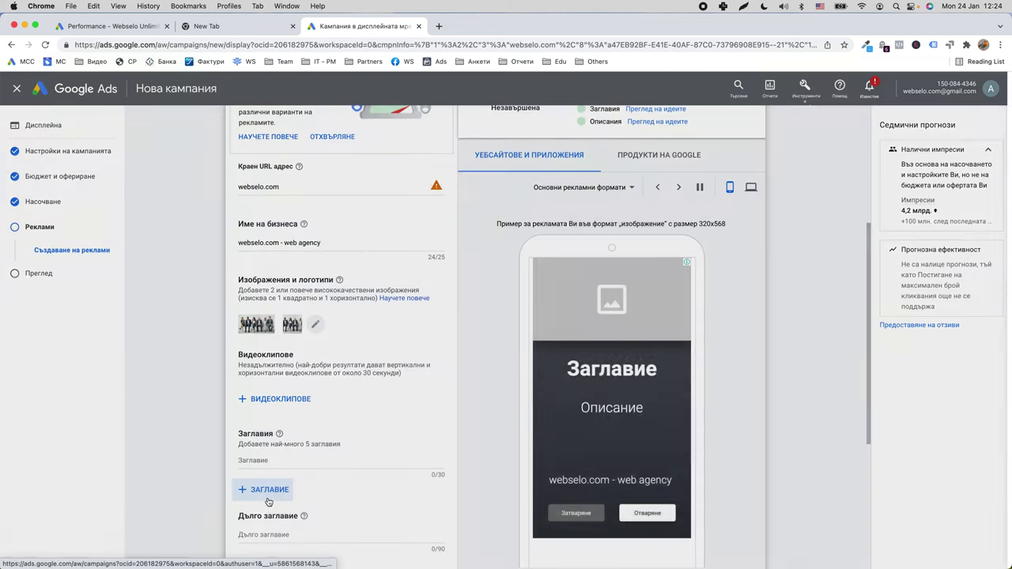
- Enter "Заглавие 1" and "Заглавие 2" as the display ad's first two headlines
{"action": "scroll", "coordinate": [293, 474], "scroll_direction": "down", "scroll_amount": 3}
{"action": "left_click", "coordinate": [288, 363]}
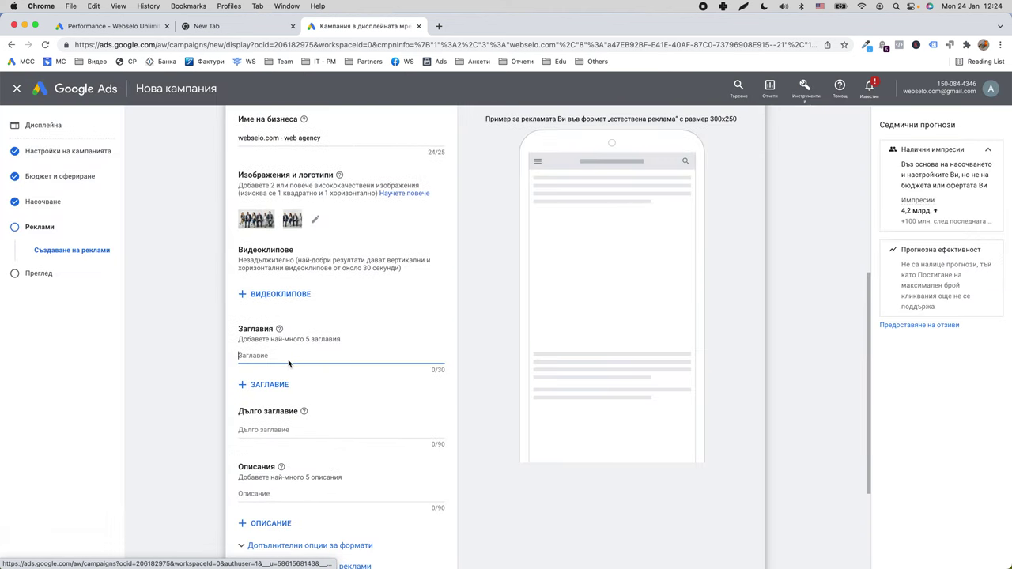
{"action": "type", "text": "Загла"}
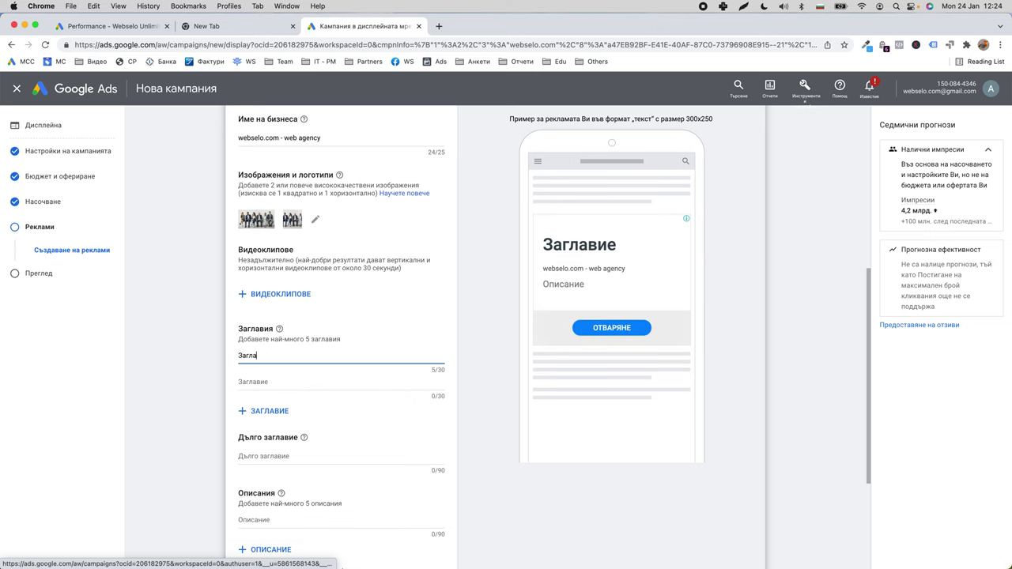
{"action": "key", "text": "ctrl+a"}
{"action": "key", "text": "ctrl+c"}
{"action": "left_click", "coordinate": [283, 382]}
{"action": "key", "text": "ctrl+v"}
{"action": "key", "text": "BackSpace"}
{"action": "type", "text": "2"}
- Set the ad's long headline to "Описание 1" and its descriptions to "Описание 2" and "Описание 3"
{"action": "scroll", "coordinate": [314, 385], "scroll_direction": "down", "scroll_amount": 3}
{"action": "left_click", "coordinate": [267, 352]}
{"action": "type", "text": "Описание 1"}
{"action": "key", "text": "ctrl+a"}
{"action": "left_click", "coordinate": [317, 375]}
{"action": "scroll", "coordinate": [292, 400], "scroll_direction": "down", "scroll_amount": 1}
{"action": "left_click", "coordinate": [276, 378]}
{"action": "key", "text": "ctrl+v"}
{"action": "key", "text": "BackSpace"}
{"action": "type", "text": "2"}
{"action": "left_click", "coordinate": [282, 403]}
{"action": "key", "text": "ctrl+v"}
{"action": "key", "text": "BackSpace"}
{"action": "key", "text": "BackSpace"}
{"action": "scroll", "coordinate": [297, 432], "scroll_direction": "down", "scroll_amount": 2}
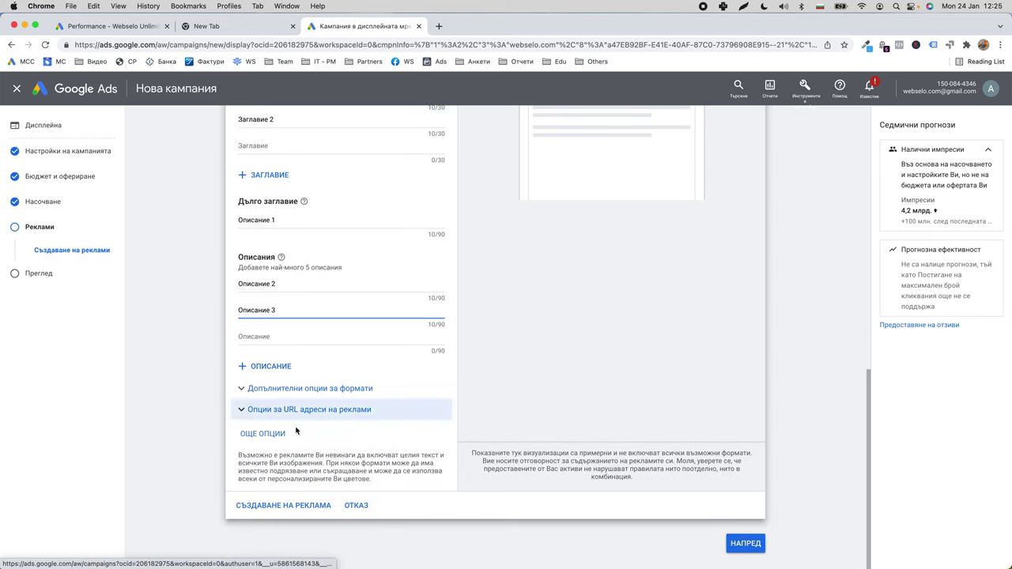
- Create the display ad, review the DN | Prospecting campaign summary and publish the campaign
{"action": "left_click", "coordinate": [285, 505]}
{"action": "left_click", "coordinate": [747, 290]}
{"action": "scroll", "coordinate": [567, 241], "scroll_direction": "down", "scroll_amount": 3}
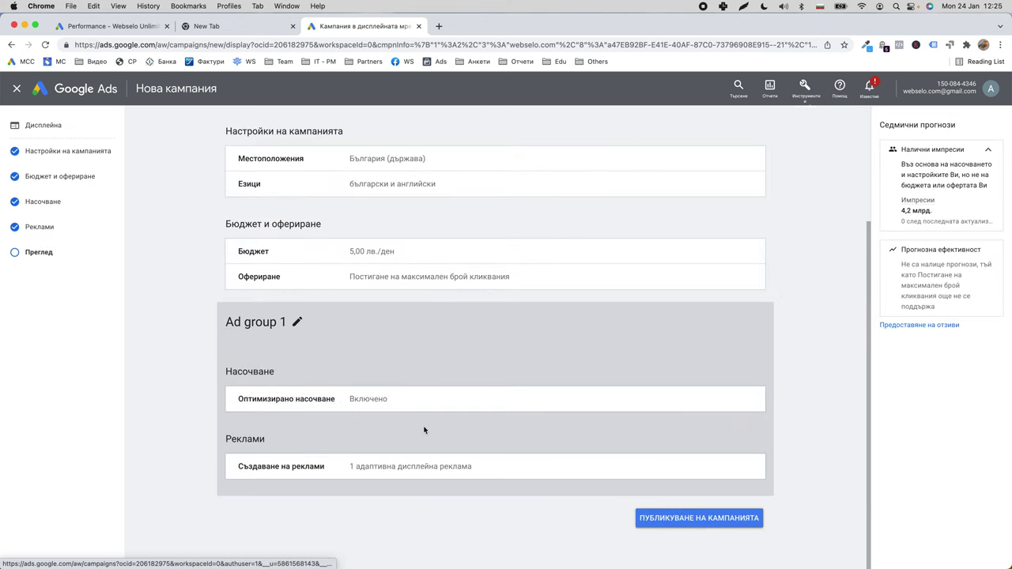
{"action": "scroll", "coordinate": [791, 513], "scroll_direction": "up", "scroll_amount": 3}
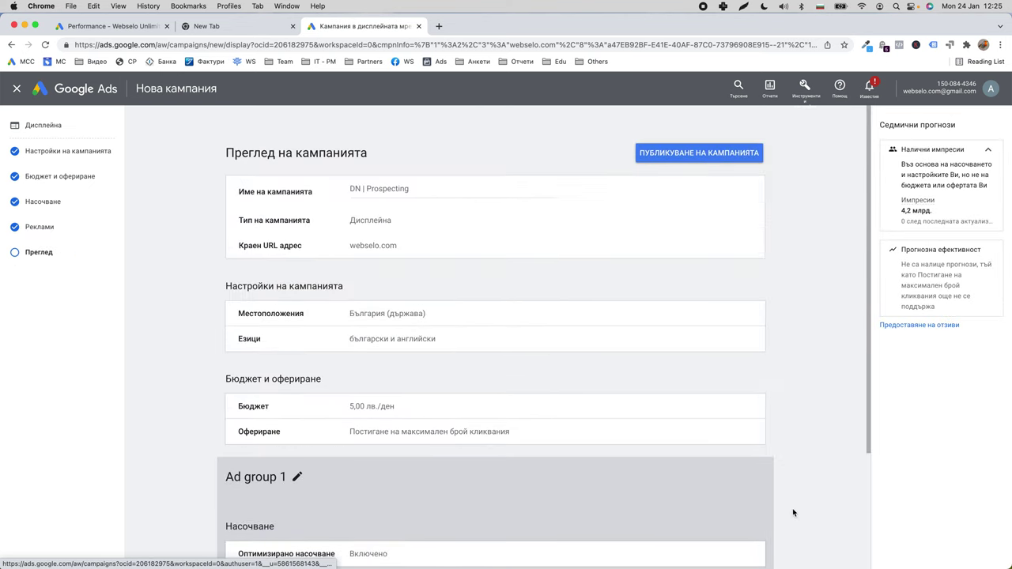
{"action": "left_click", "coordinate": [715, 153]}
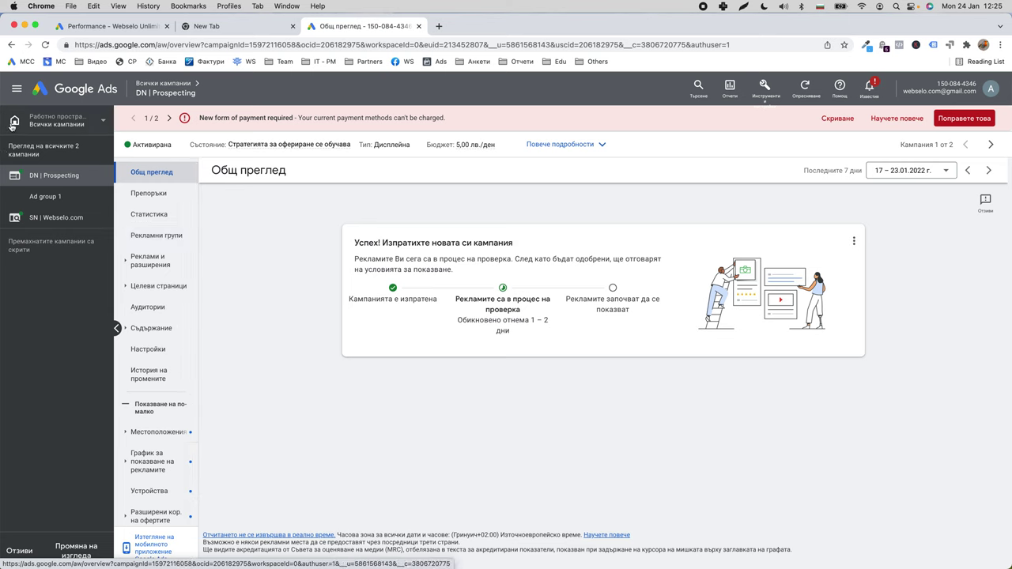
- Check the available workspaces, switch the all-campaigns overview to the simplified view and look through it
{"action": "left_click", "coordinate": [63, 121]}
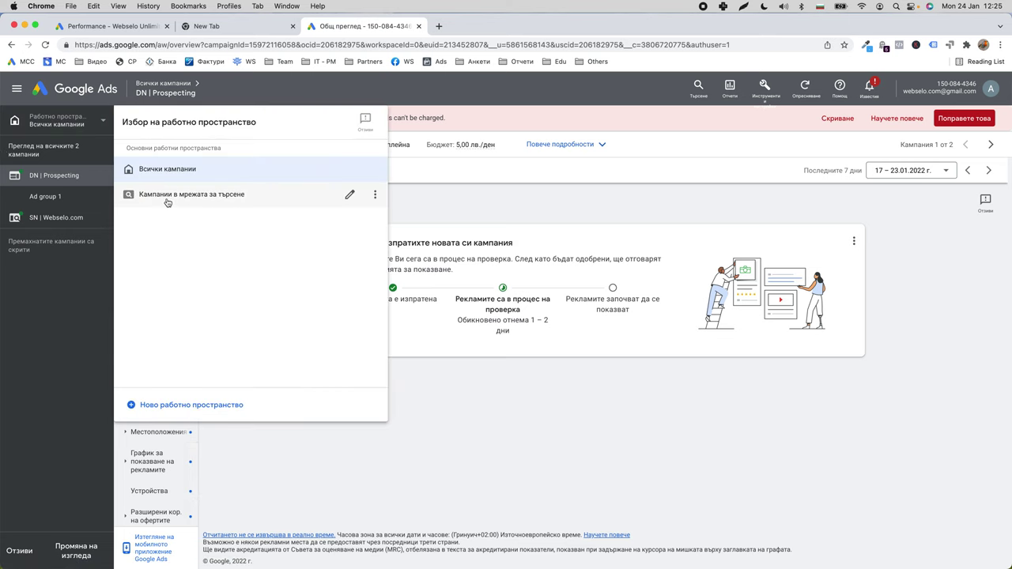
{"action": "left_click", "coordinate": [79, 142]}
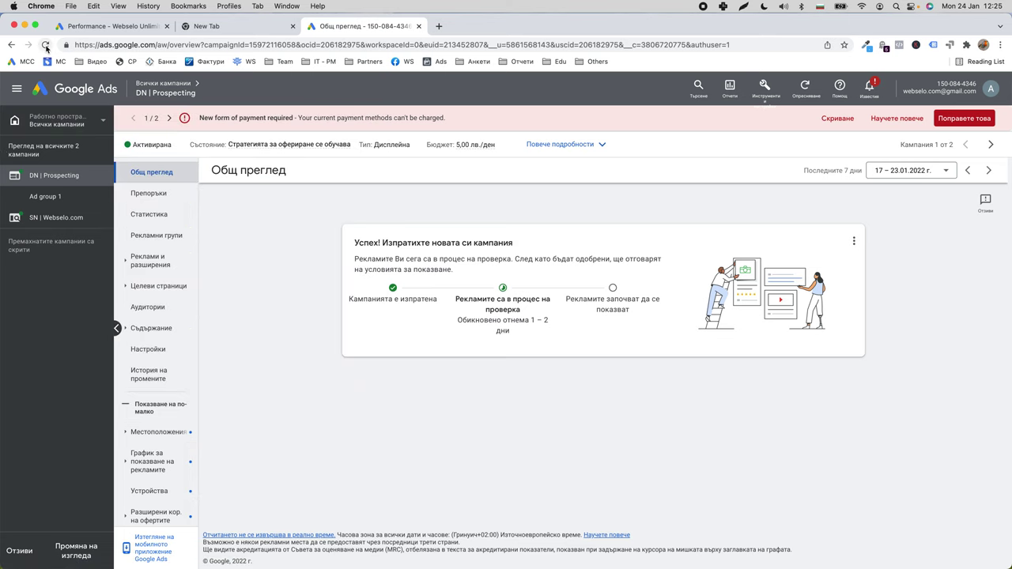
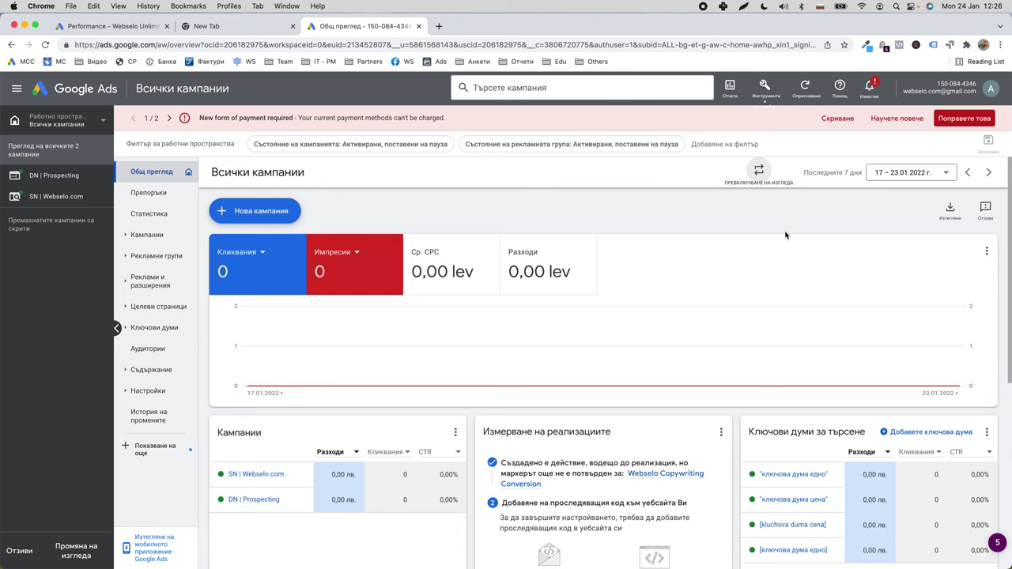
{"action": "left_click", "coordinate": [759, 172]}
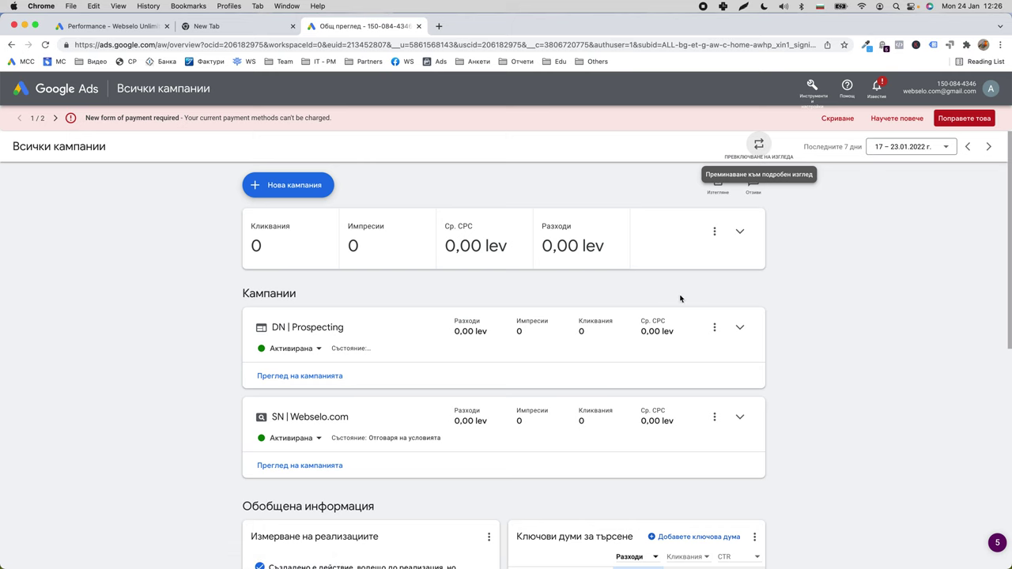
{"action": "scroll", "coordinate": [680, 301], "scroll_direction": "down", "scroll_amount": 3}
{"action": "scroll", "coordinate": [503, 411], "scroll_direction": "down", "scroll_amount": 3}
{"action": "scroll", "coordinate": [504, 411], "scroll_direction": "up", "scroll_amount": 6}
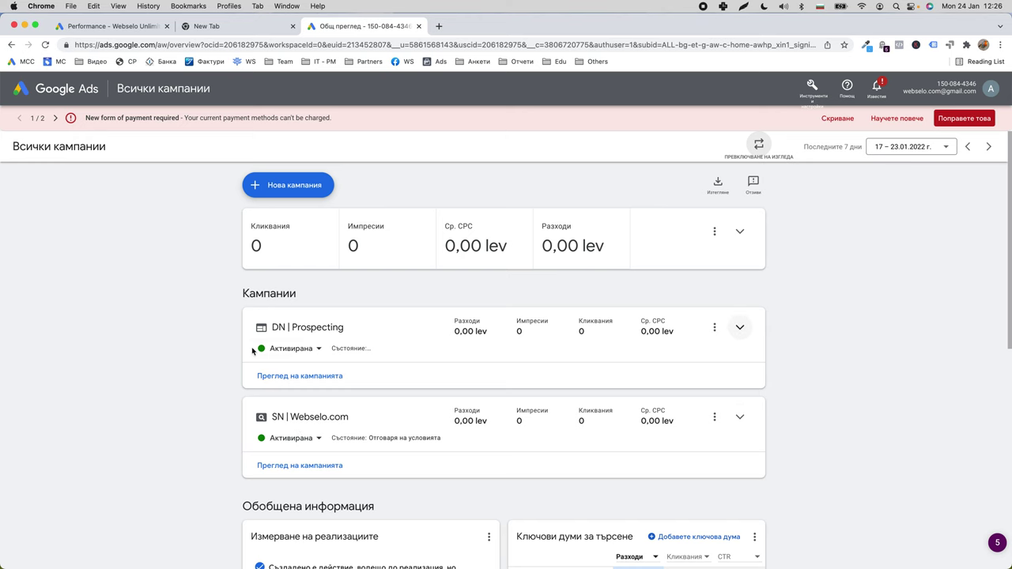
- Expand the DN | Prospecting and SN | Webselo.com campaign cards and look through their ad previews
{"action": "left_click", "coordinate": [740, 326]}
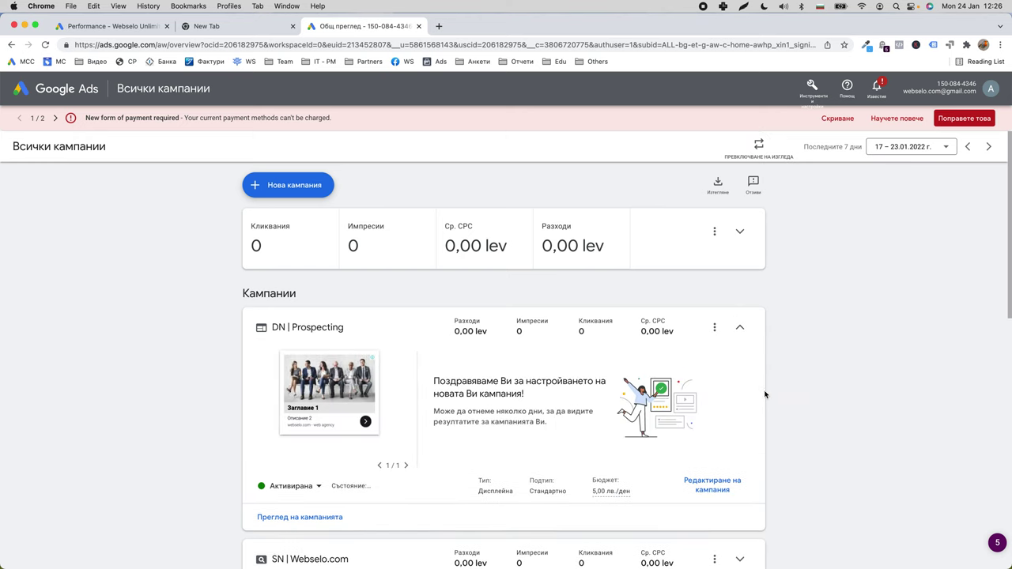
{"action": "scroll", "coordinate": [772, 417], "scroll_direction": "down", "scroll_amount": 3}
{"action": "left_click", "coordinate": [740, 362]}
{"action": "scroll", "coordinate": [797, 454], "scroll_direction": "down", "scroll_amount": 1}
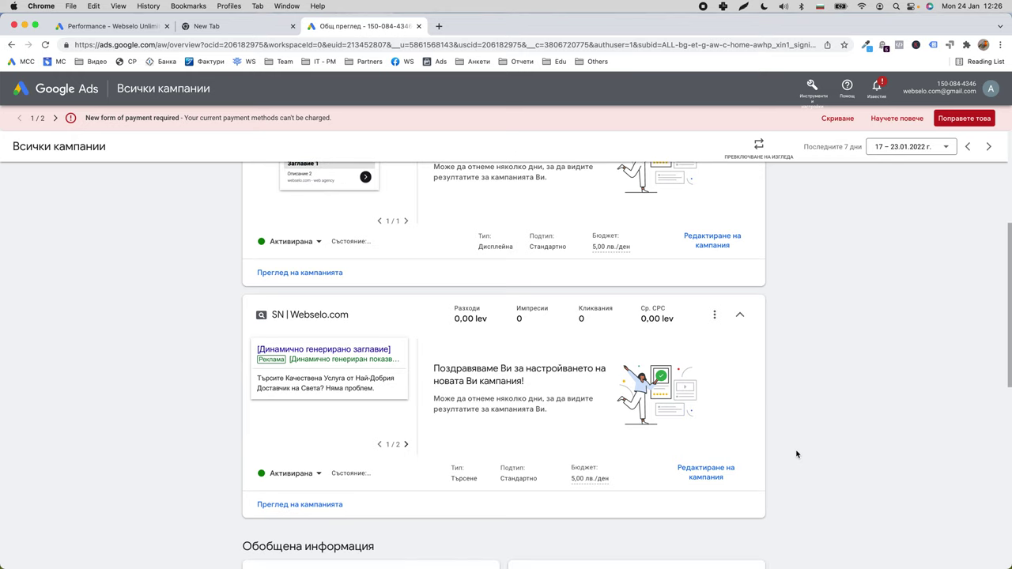
{"action": "left_click", "coordinate": [405, 445]}
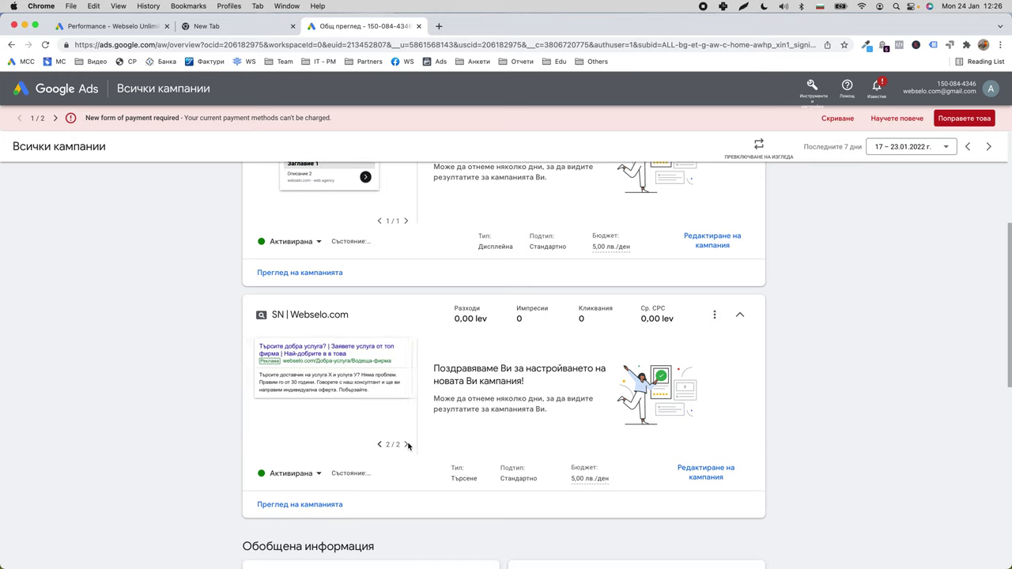
{"action": "scroll", "coordinate": [425, 449], "scroll_direction": "up", "scroll_amount": 5}
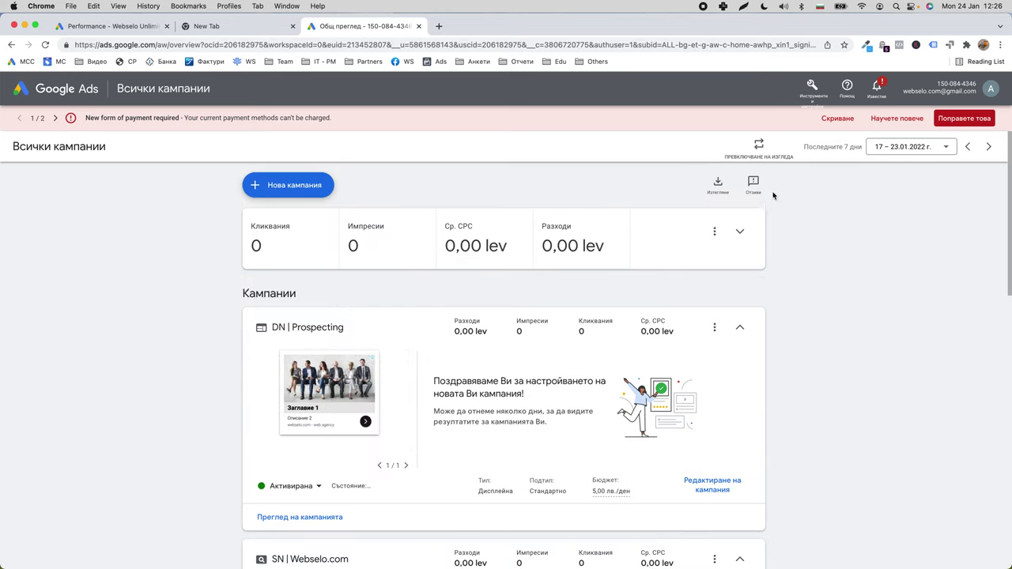
- Check the performance summary's expanded view, collapse both campaign cards and return the overview to the detailed view
{"action": "left_click", "coordinate": [744, 233]}
{"action": "left_click", "coordinate": [743, 232]}
{"action": "left_click", "coordinate": [740, 327]}
{"action": "scroll", "coordinate": [774, 383], "scroll_direction": "down", "scroll_amount": 1}
{"action": "left_click", "coordinate": [741, 339]}
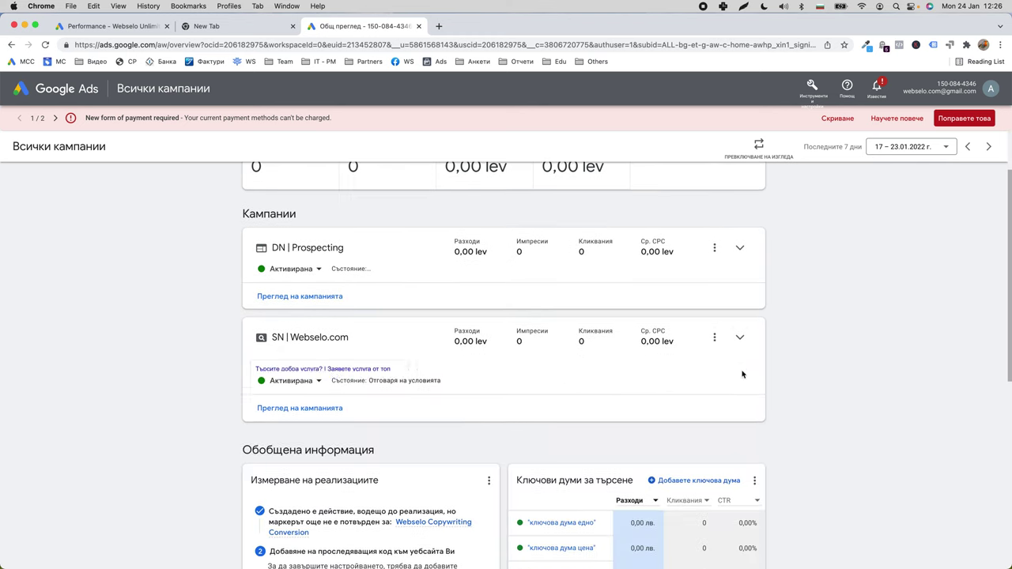
{"action": "scroll", "coordinate": [752, 390], "scroll_direction": "down", "scroll_amount": 3}
{"action": "scroll", "coordinate": [781, 323], "scroll_direction": "up", "scroll_amount": 5}
{"action": "left_click", "coordinate": [757, 148]}
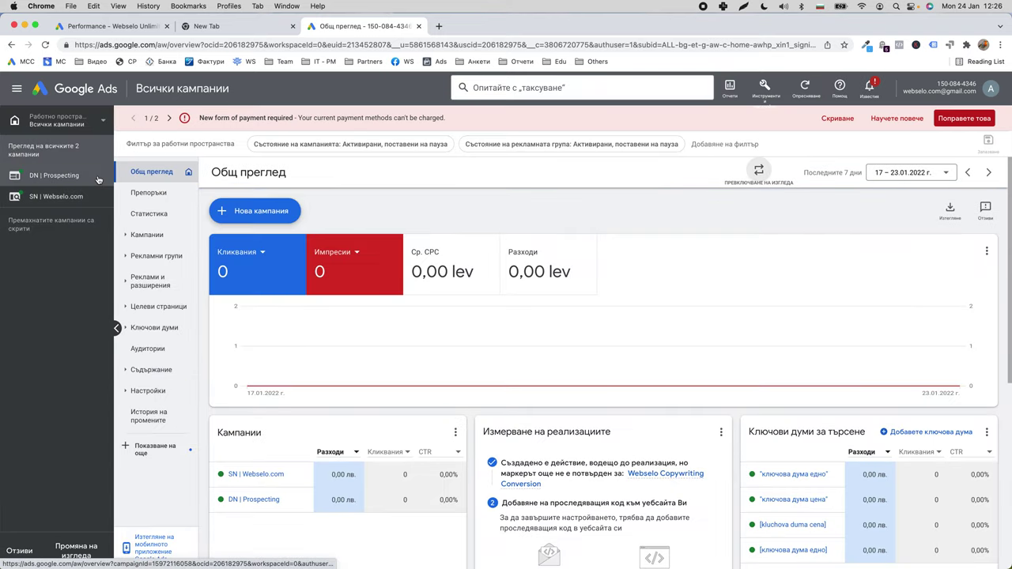
- View the ad groups of DN | Prospecting, those of SN | Webselo.com, and those of all campaigns together
{"action": "left_click", "coordinate": [29, 175]}
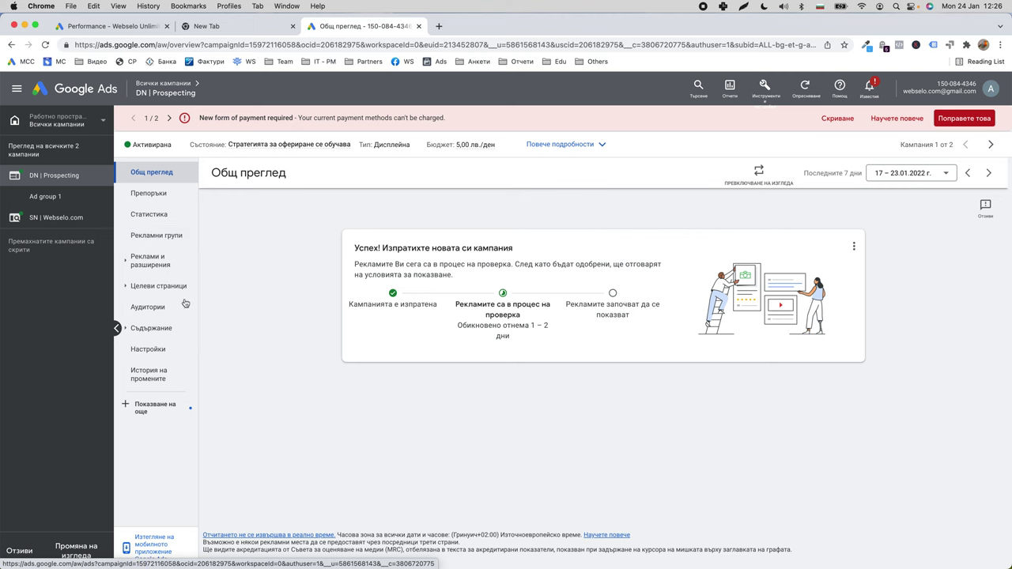
{"action": "left_click", "coordinate": [161, 245]}
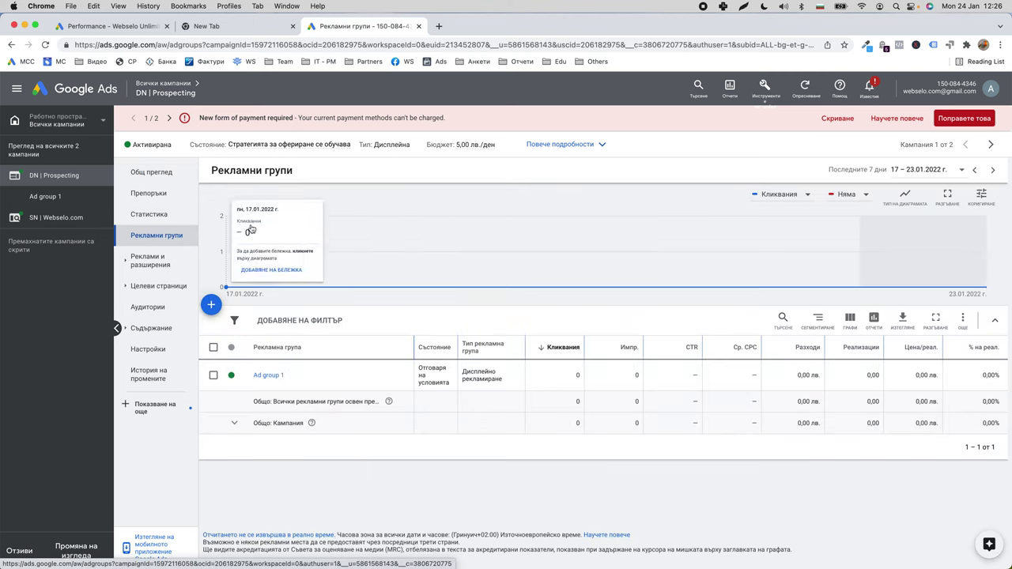
{"action": "left_click", "coordinate": [55, 216]}
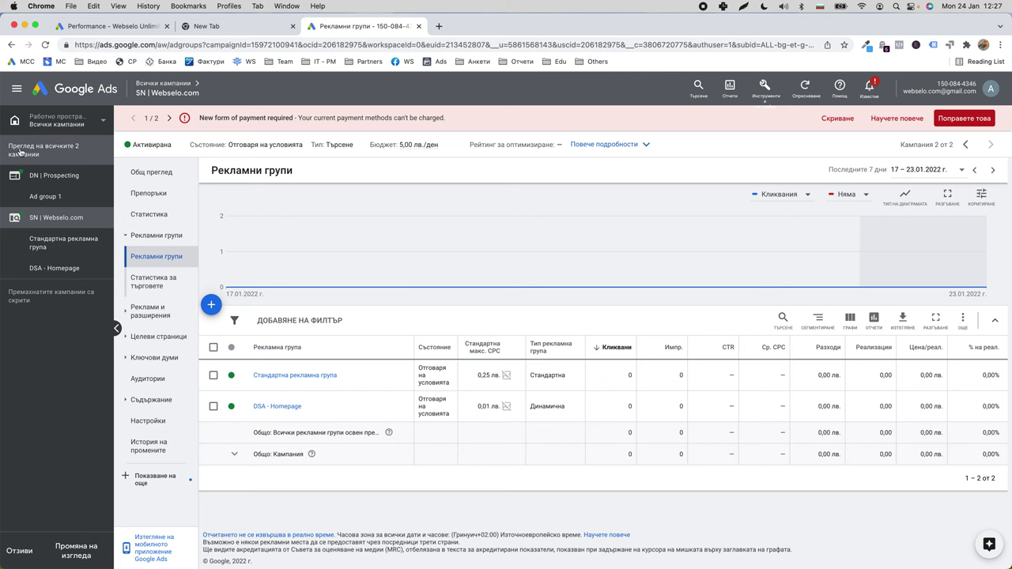
{"action": "left_click", "coordinate": [67, 153]}
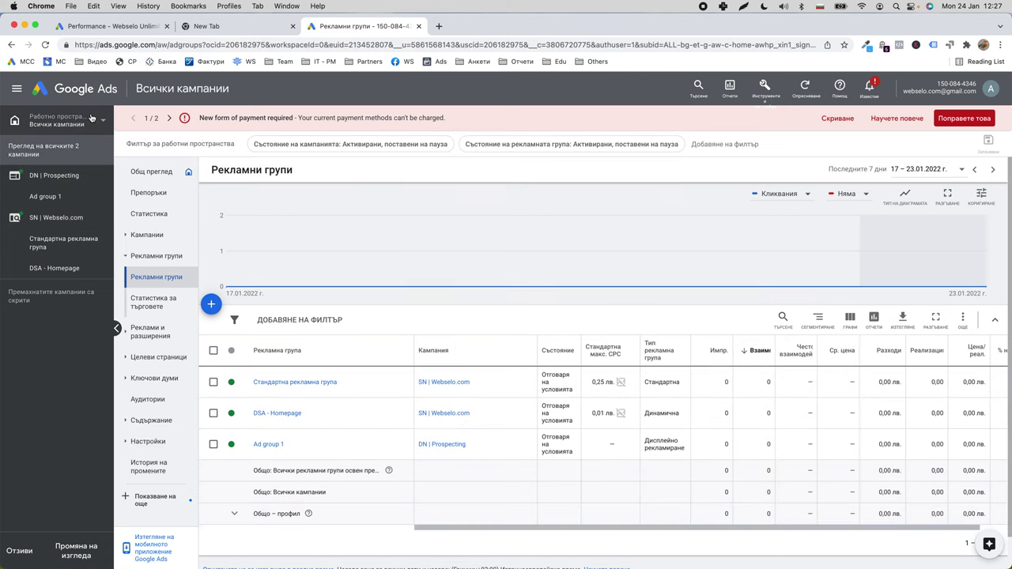
- Hide and restore the campaign navigation pane, check the workspace list and look over the ad groups table
{"action": "left_click", "coordinate": [15, 89]}
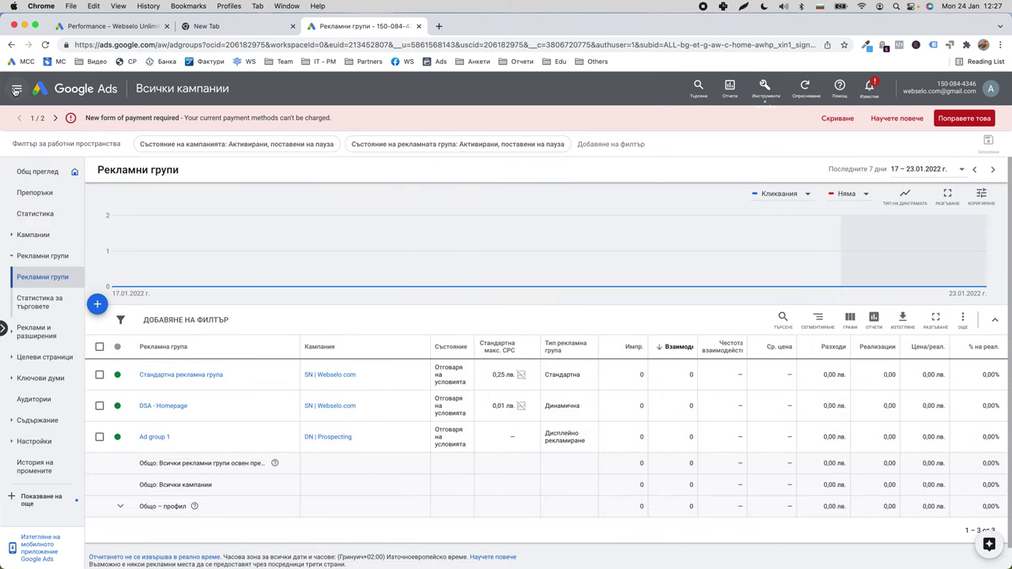
{"action": "left_click", "coordinate": [15, 90]}
{"action": "left_click", "coordinate": [72, 124]}
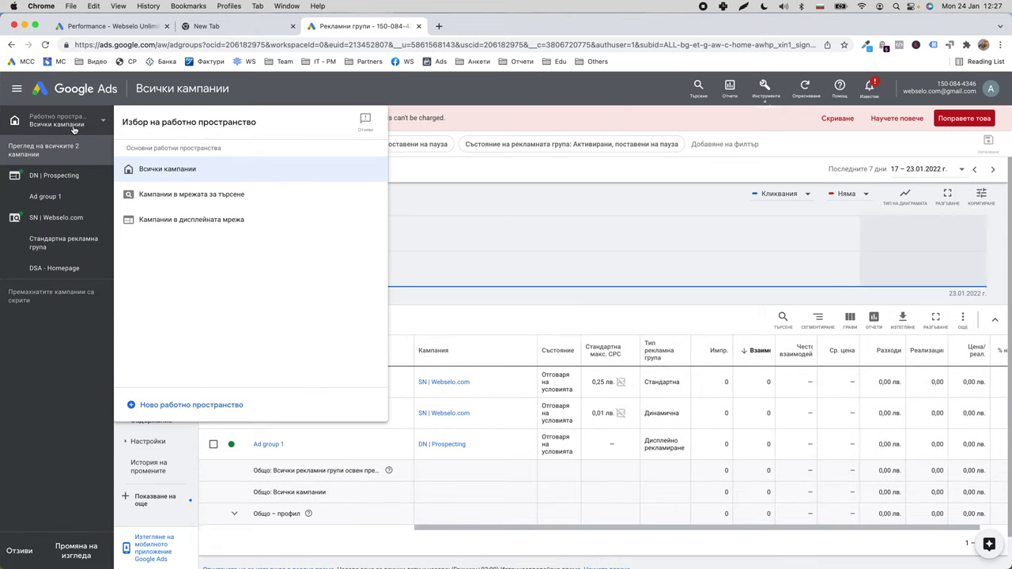
{"action": "left_click", "coordinate": [432, 195]}
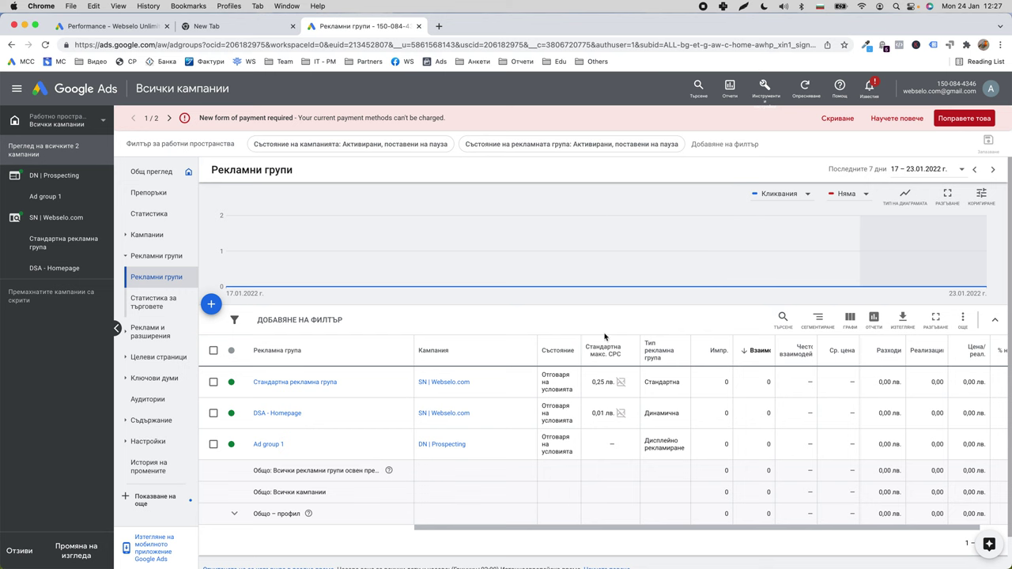
{"action": "scroll", "coordinate": [601, 348], "scroll_direction": "down", "scroll_amount": 1}
{"action": "mouse_move", "coordinate": [595, 353]}
{"action": "scroll", "coordinate": [594, 353], "scroll_direction": "down", "scroll_amount": 1}
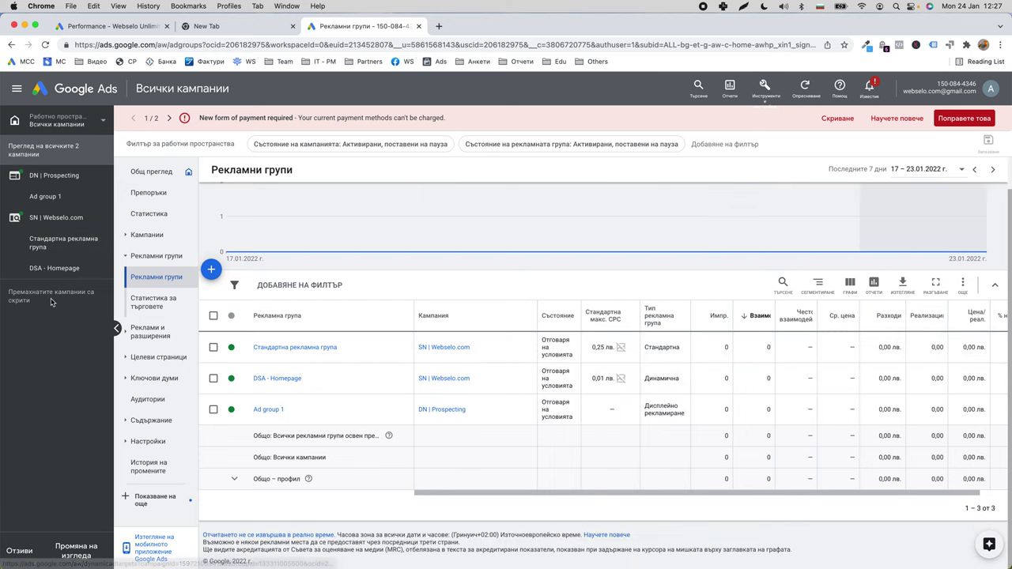
- Change the campaign navigation to the horizontal layout, limit the ad groups to the SN | Webselo.com campaign and reopen the campaign list
{"action": "left_click", "coordinate": [79, 550]}
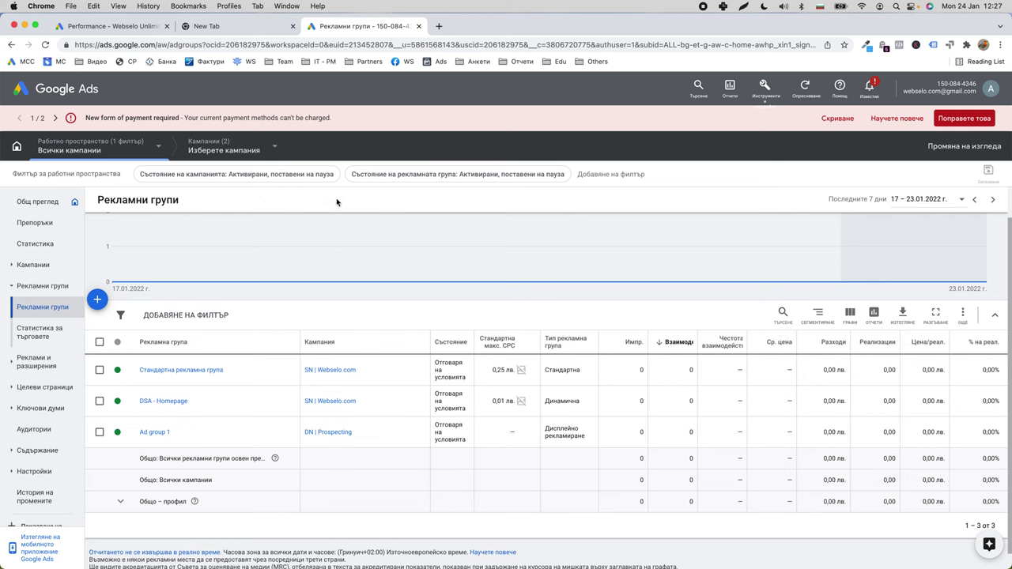
{"action": "left_click", "coordinate": [257, 157]}
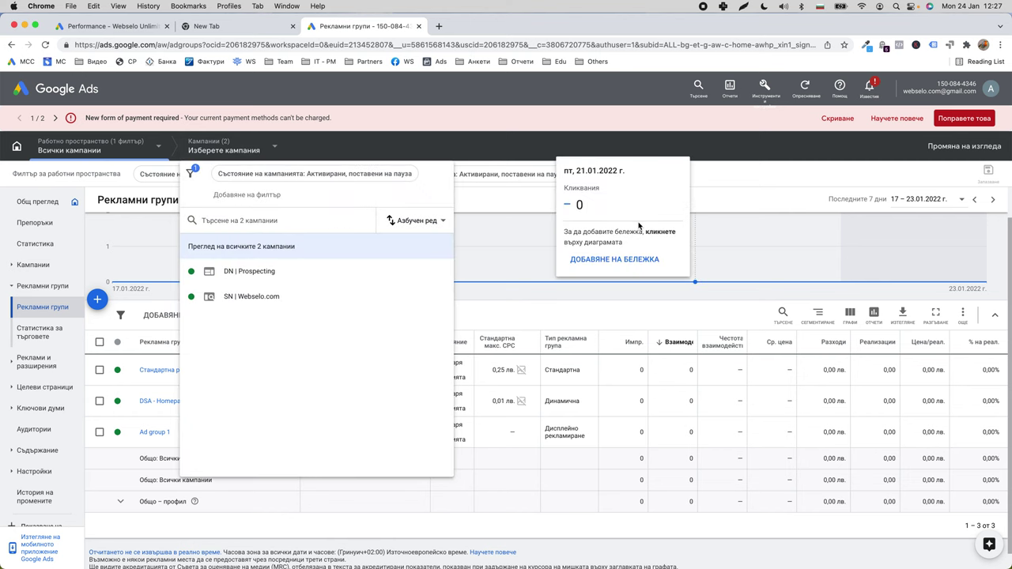
{"action": "left_click", "coordinate": [256, 158]}
{"action": "left_click", "coordinate": [249, 156]}
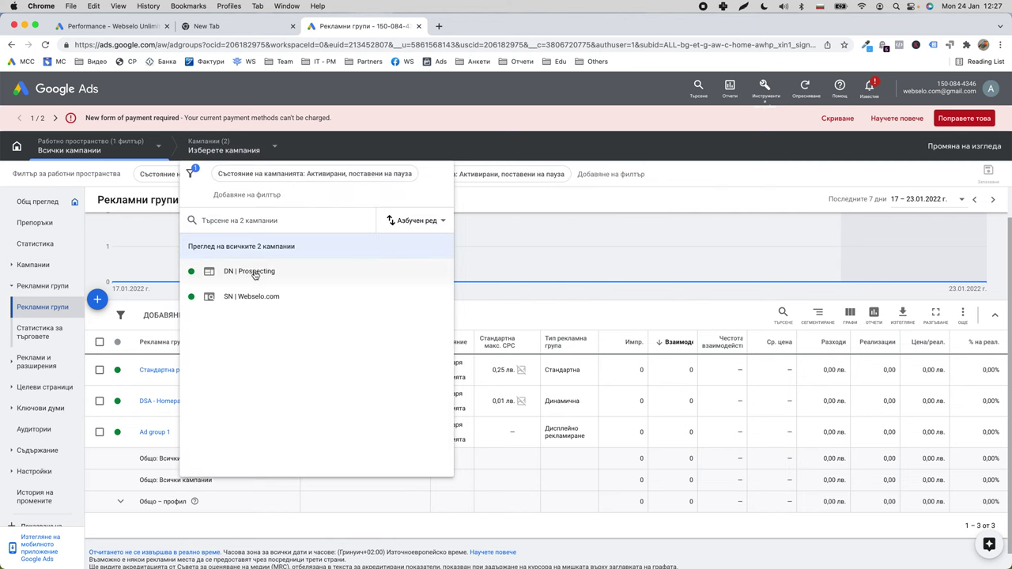
{"action": "left_click", "coordinate": [292, 294]}
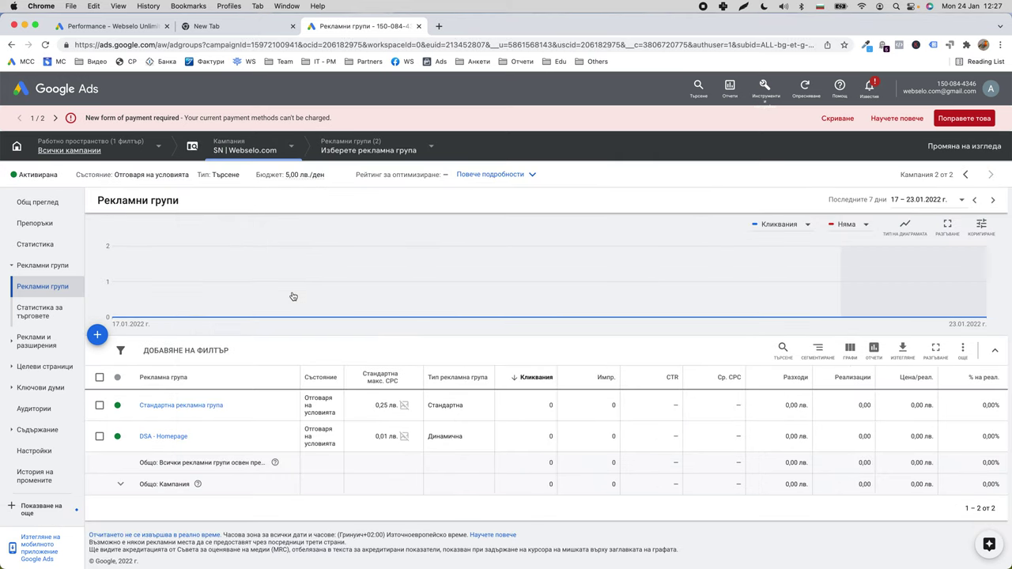
{"action": "left_click", "coordinate": [286, 151]}
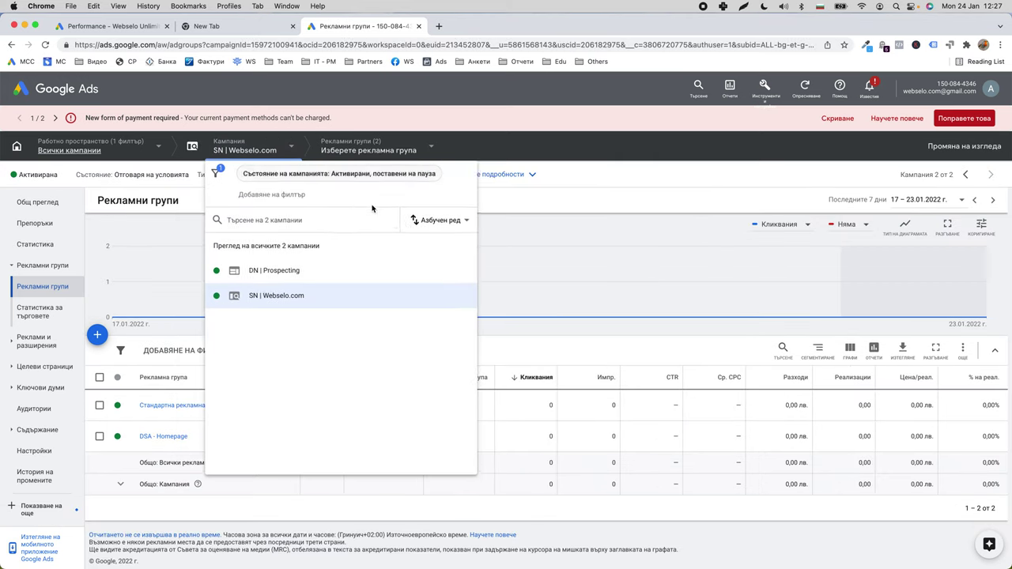
- Look over the sorting options of the campaign list and close the list without choosing one
{"action": "left_click", "coordinate": [452, 222]}
{"action": "mouse_move", "coordinate": [447, 248]}
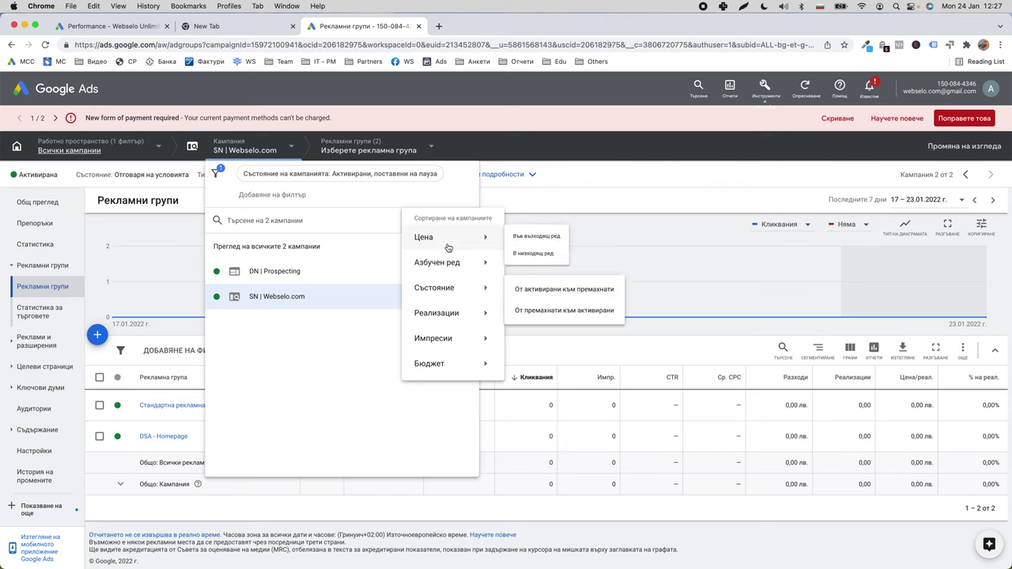
{"action": "left_click", "coordinate": [542, 314]}
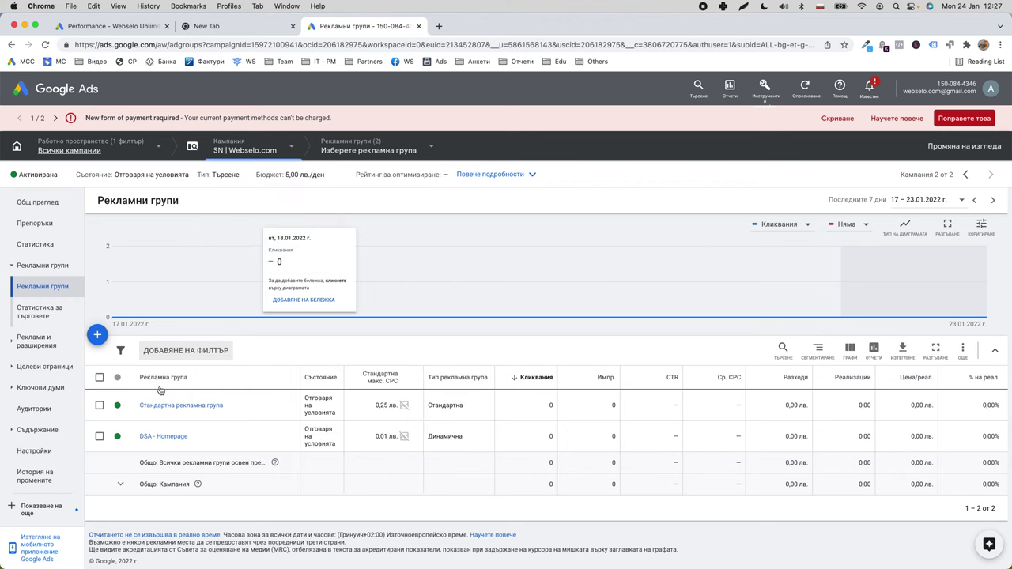
- Open the search keywords of the Стандартна рекламна група ad group in the SN | Webselo.com campaign
{"action": "left_click", "coordinate": [163, 436]}
{"action": "left_click", "coordinate": [368, 150]}
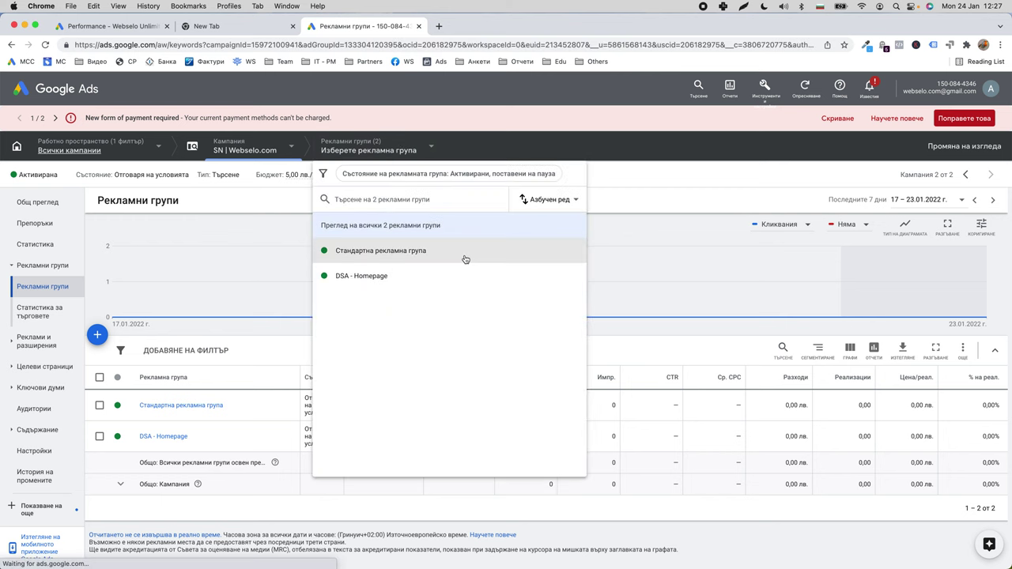
{"action": "left_click", "coordinate": [466, 260]}
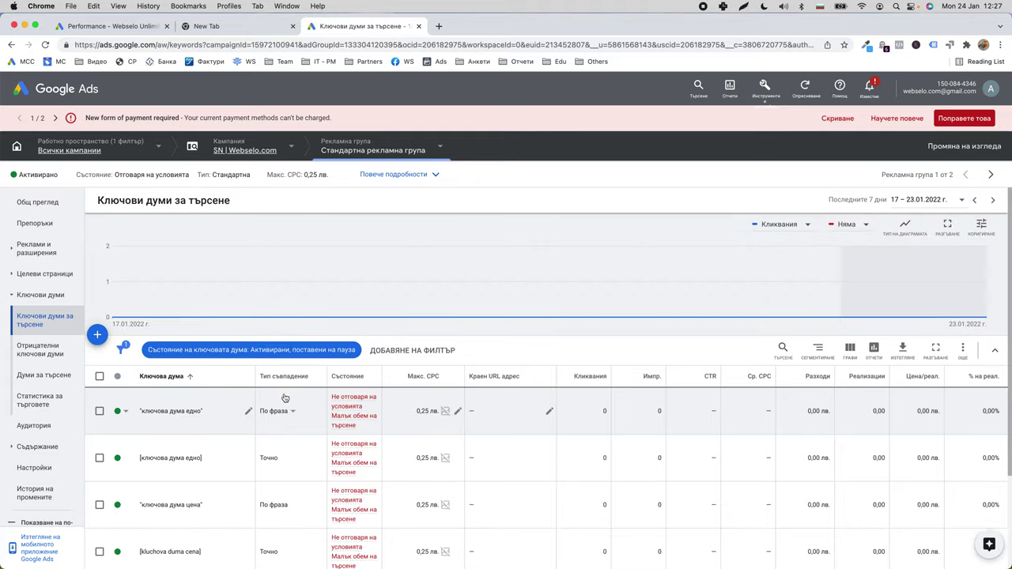
- Expand the Съдържание section of the page navigation and check the campaign list
{"action": "scroll", "coordinate": [16, 380], "scroll_direction": "down", "scroll_amount": 2}
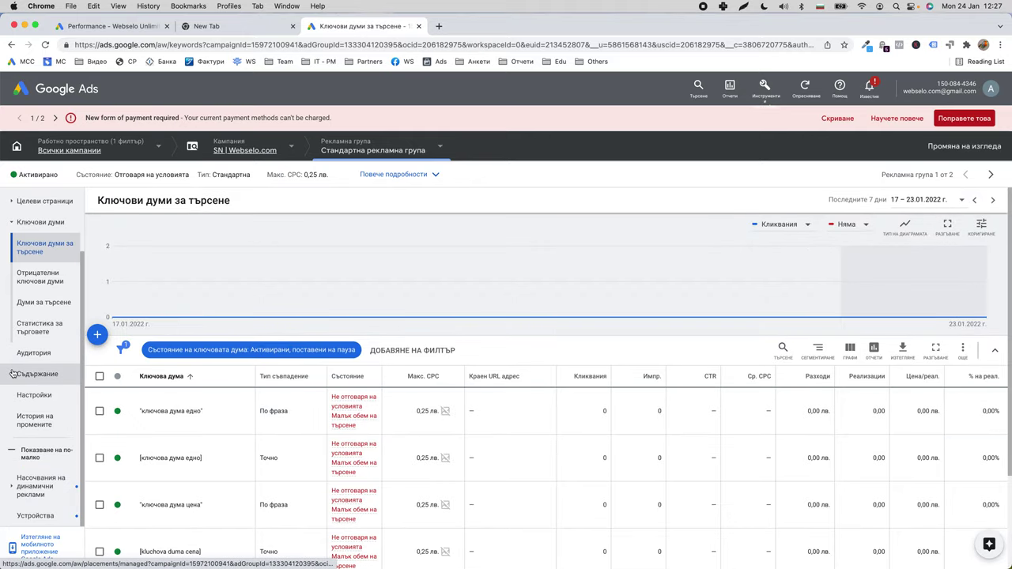
{"action": "left_click", "coordinate": [12, 374]}
{"action": "scroll", "coordinate": [37, 423], "scroll_direction": "up", "scroll_amount": 2}
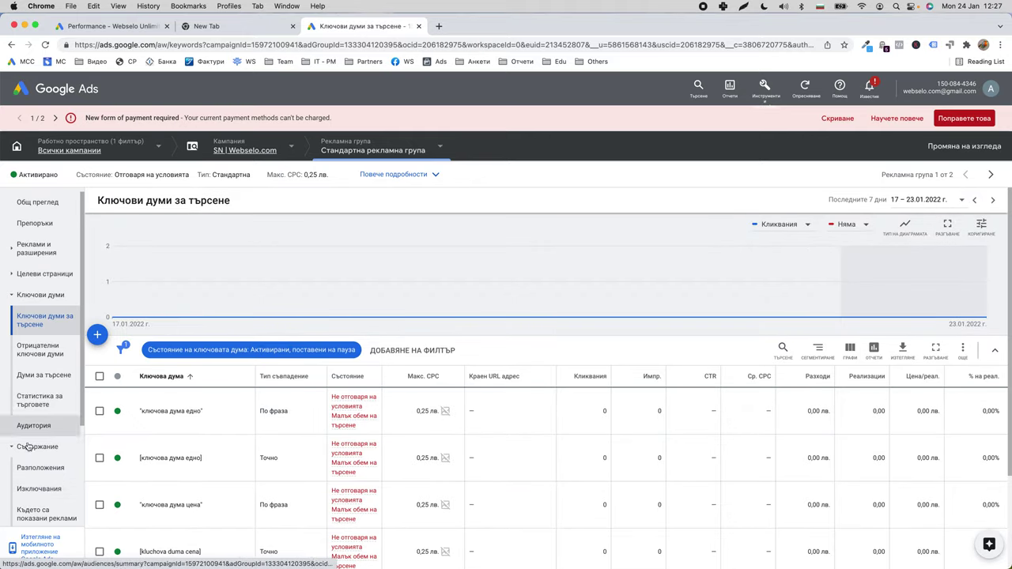
{"action": "left_click", "coordinate": [289, 147]}
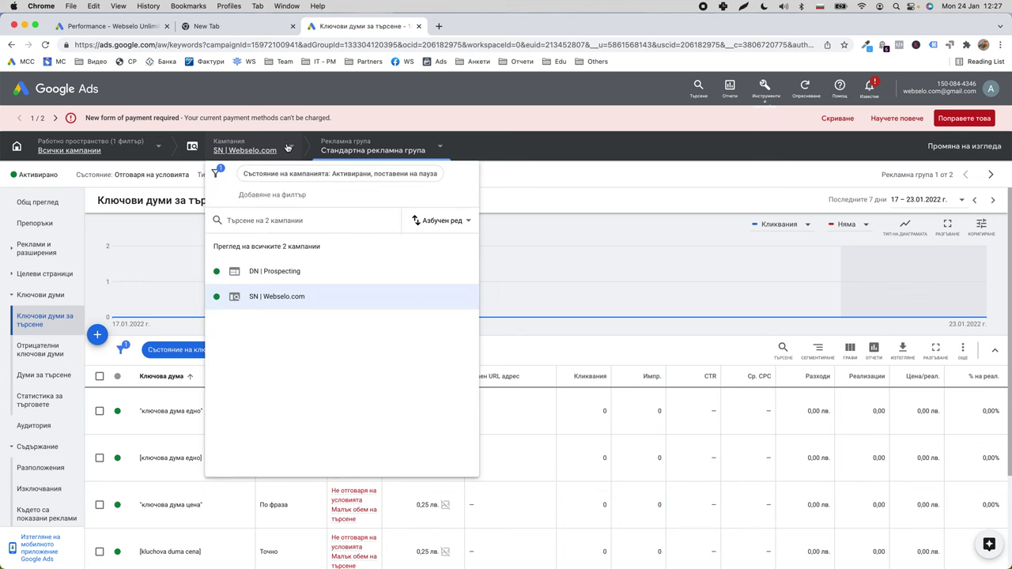
{"action": "left_click", "coordinate": [560, 257]}
- View the dynamic ad targets of Стандартна рекламна група and return to its search keywords
{"action": "scroll", "coordinate": [69, 455], "scroll_direction": "down", "scroll_amount": 4}
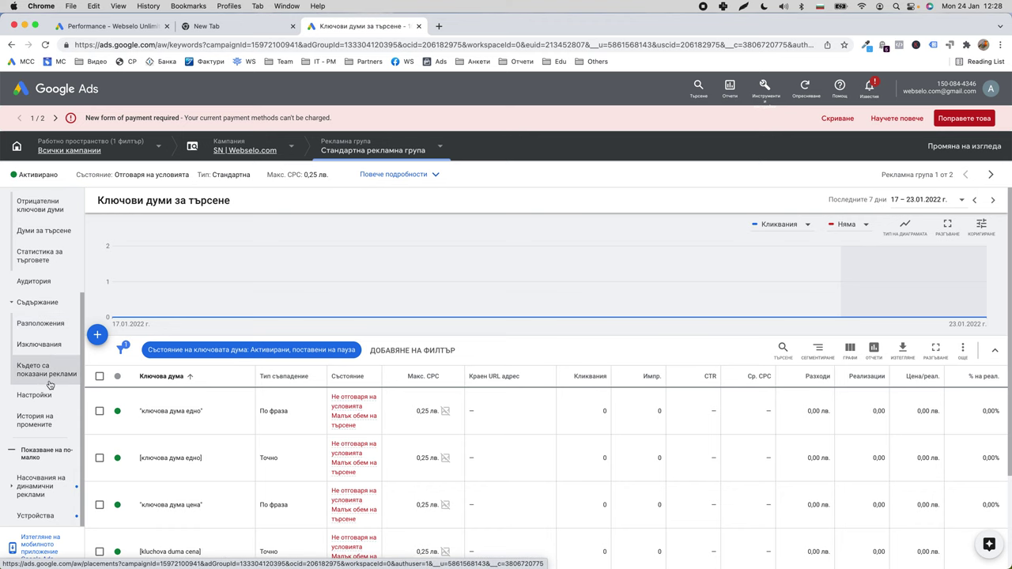
{"action": "left_click", "coordinate": [27, 484]}
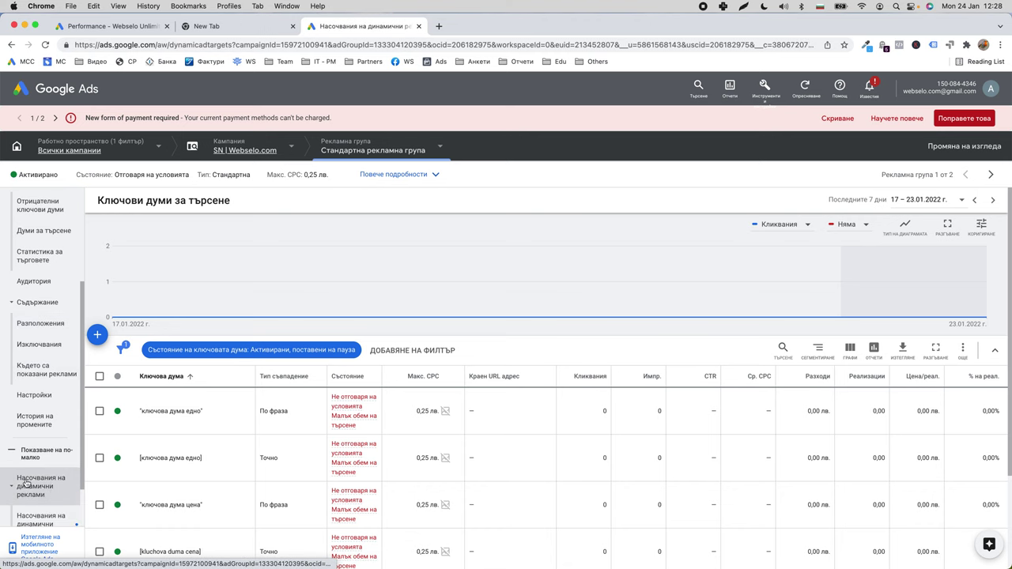
{"action": "left_click", "coordinate": [39, 273]}
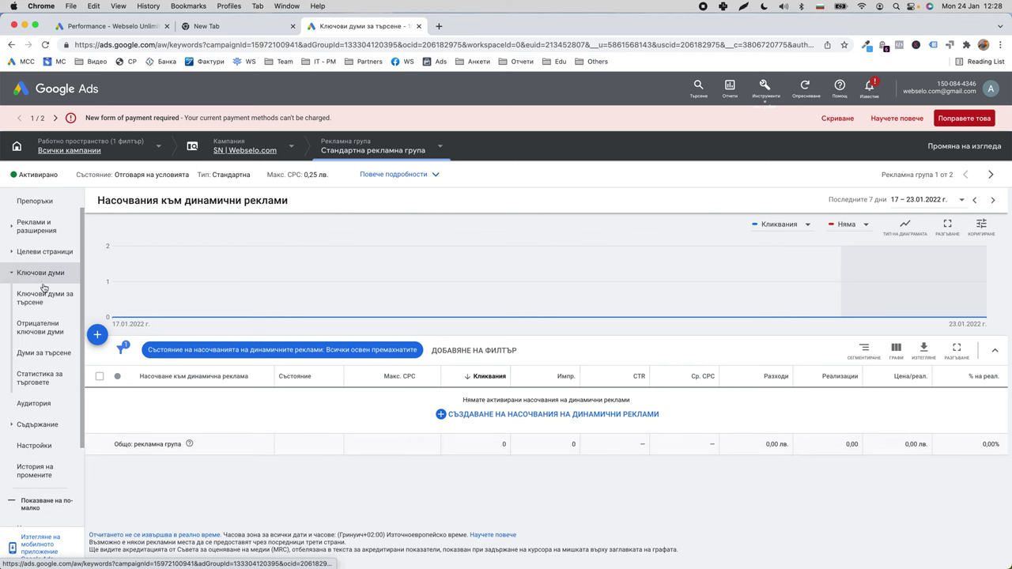
- Switch to the DSA - Homepage ad group and view its dynamic ad targets and search terms
{"action": "left_click", "coordinate": [385, 158]}
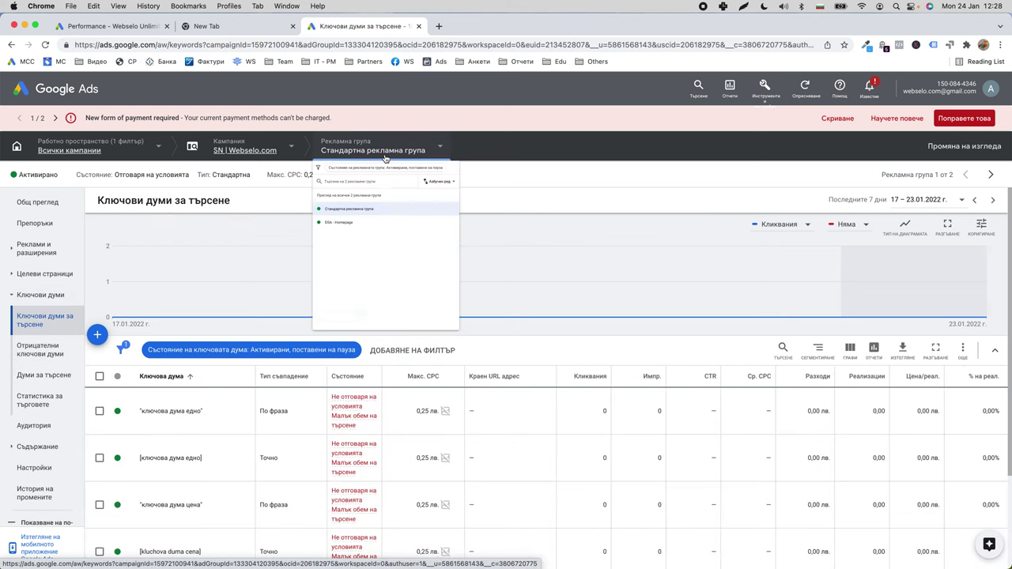
{"action": "left_click", "coordinate": [384, 283]}
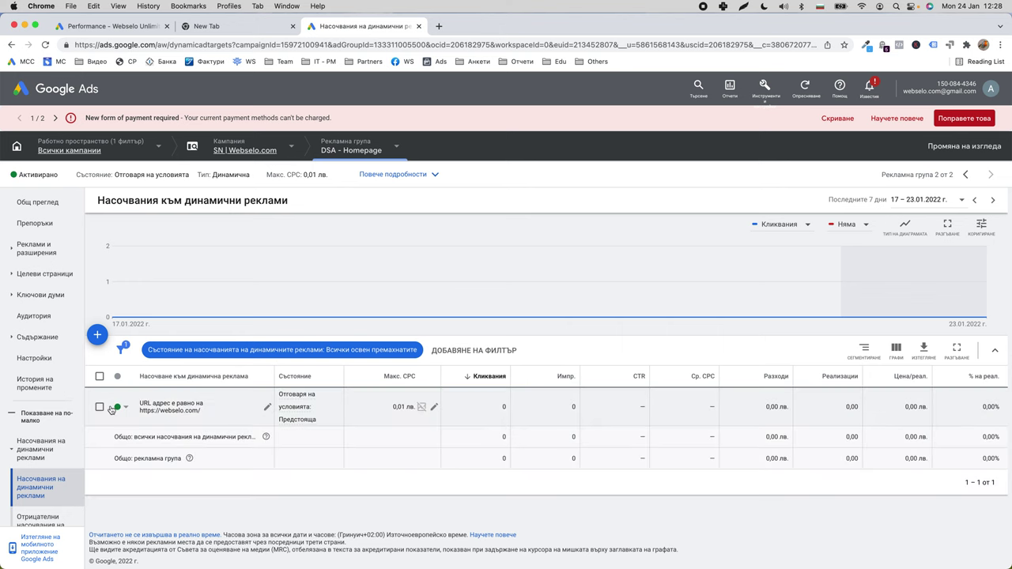
{"action": "left_click", "coordinate": [101, 407]}
{"action": "left_click", "coordinate": [252, 351]}
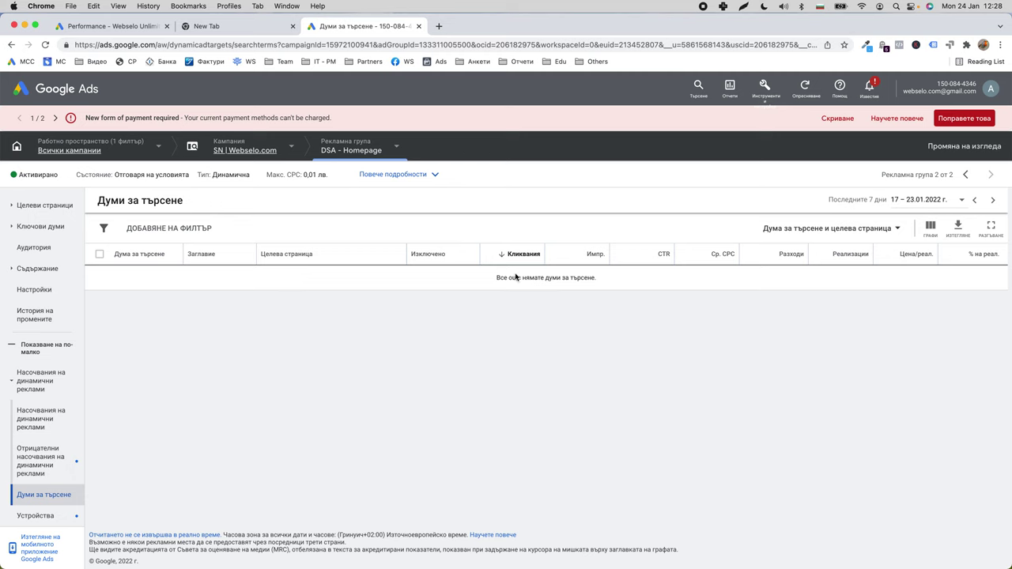
- Show the ad groups of the DN | Prospecting campaign and check its ad group list
{"action": "left_click", "coordinate": [291, 145]}
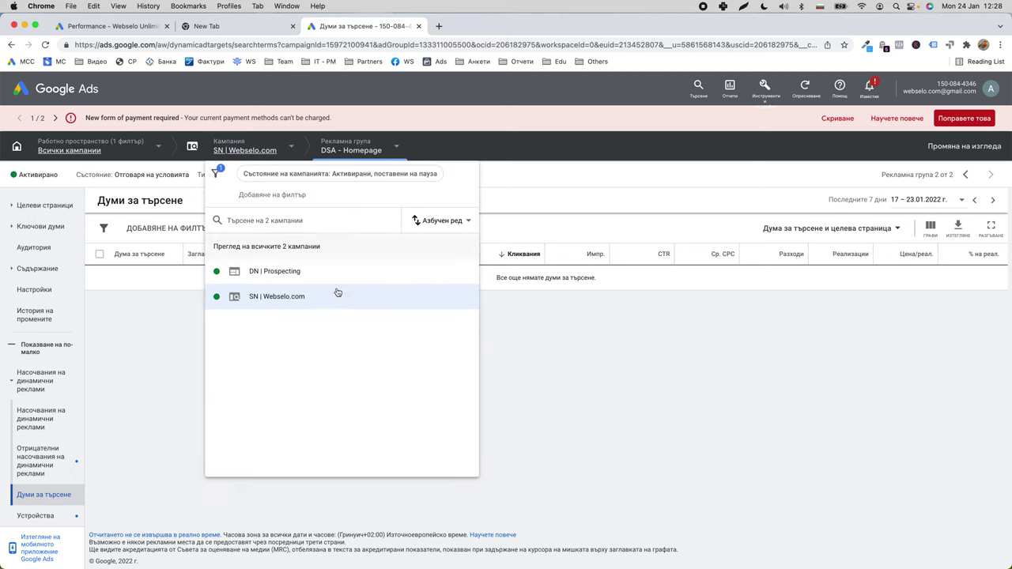
{"action": "left_click", "coordinate": [294, 277]}
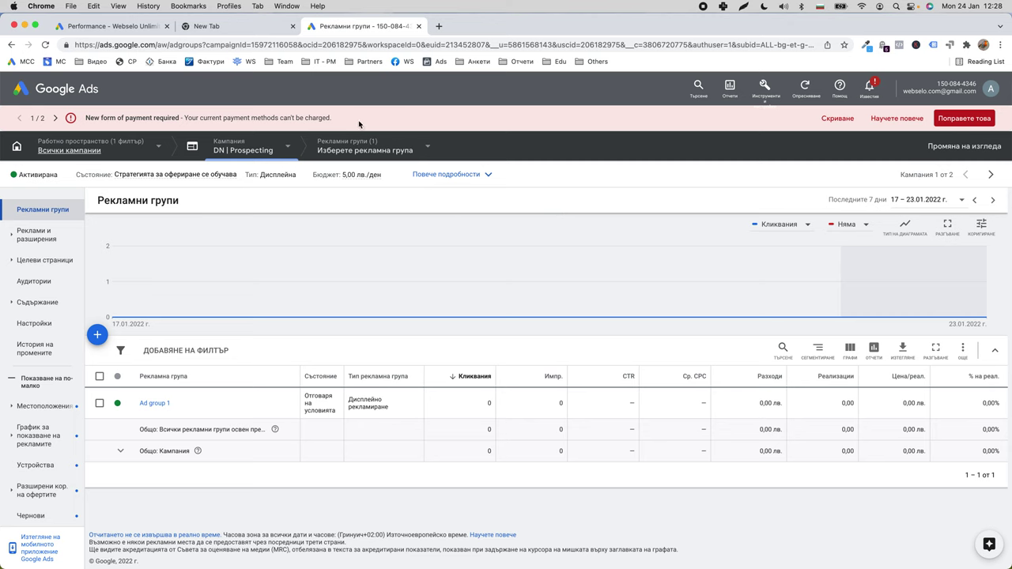
{"action": "left_click", "coordinate": [371, 147]}
{"action": "left_click", "coordinate": [672, 261]}
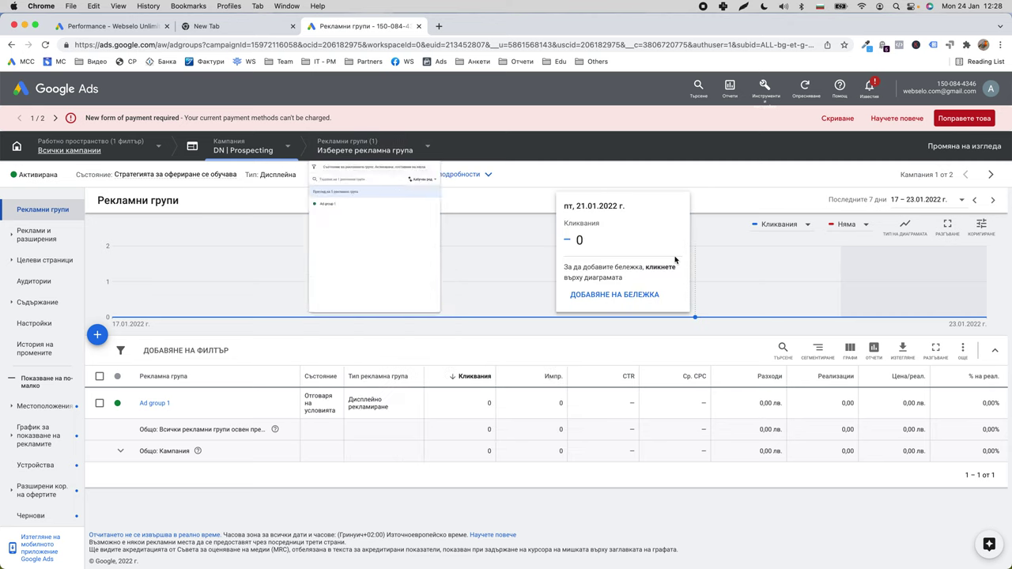